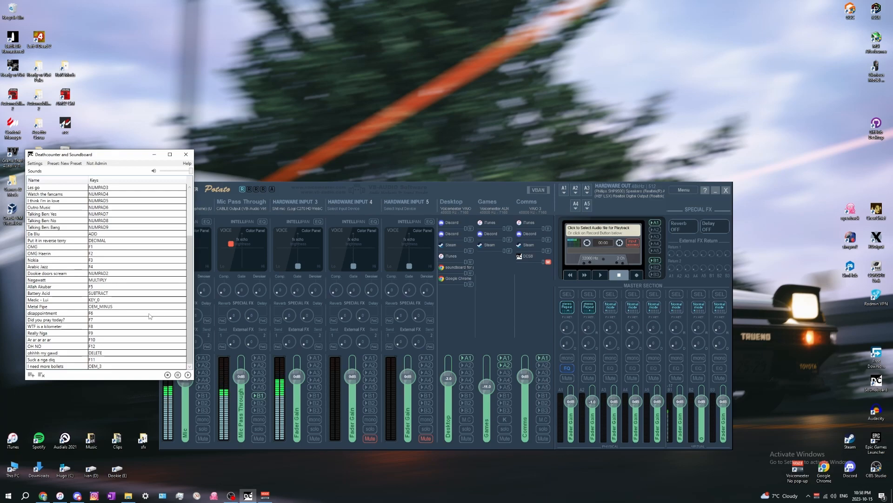
Look over the soundboard's list of sounds and assigned keys, and minimize the soundboard window.
scroll(149, 316, up, 4)
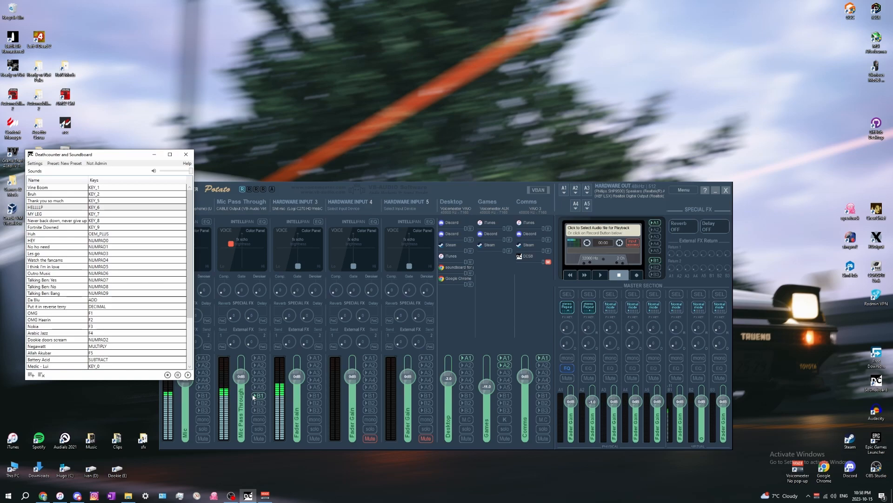
click(232, 496)
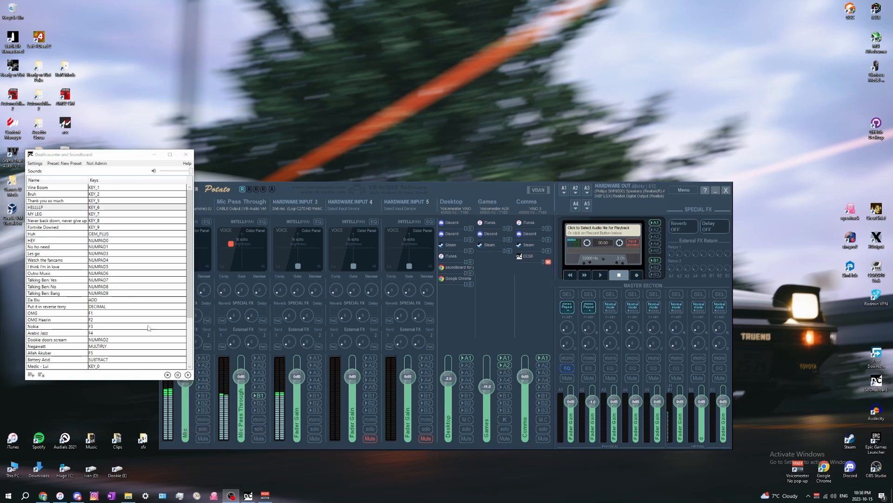
drag(154, 157, 166, 165)
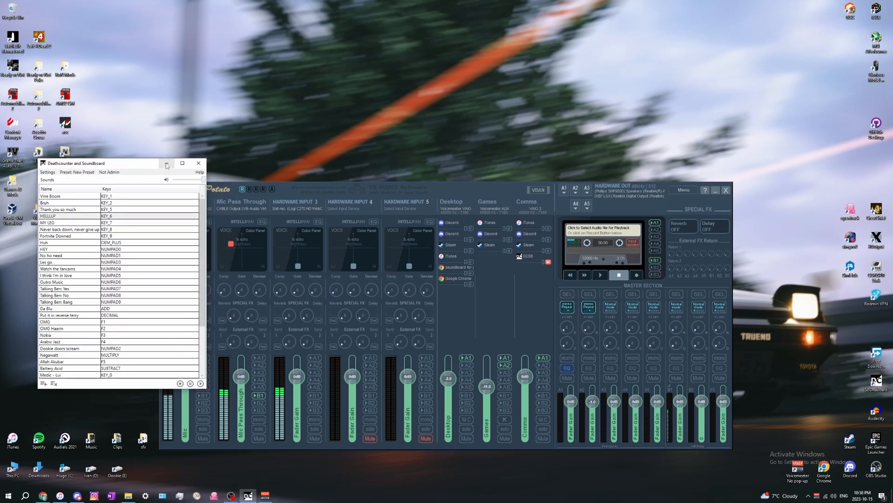
click(166, 164)
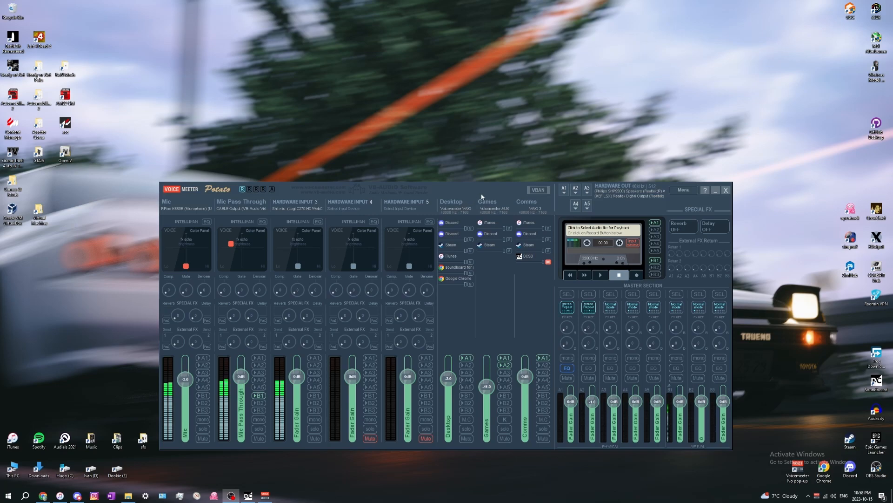
Move the Voicemeeter Potato window higher on the desktop and close it.
drag(464, 187, 451, 165)
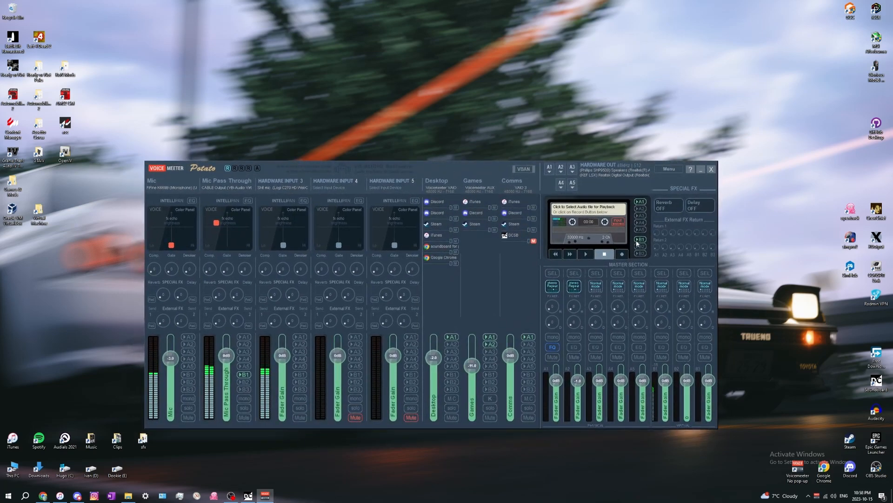
drag(430, 168, 409, 155)
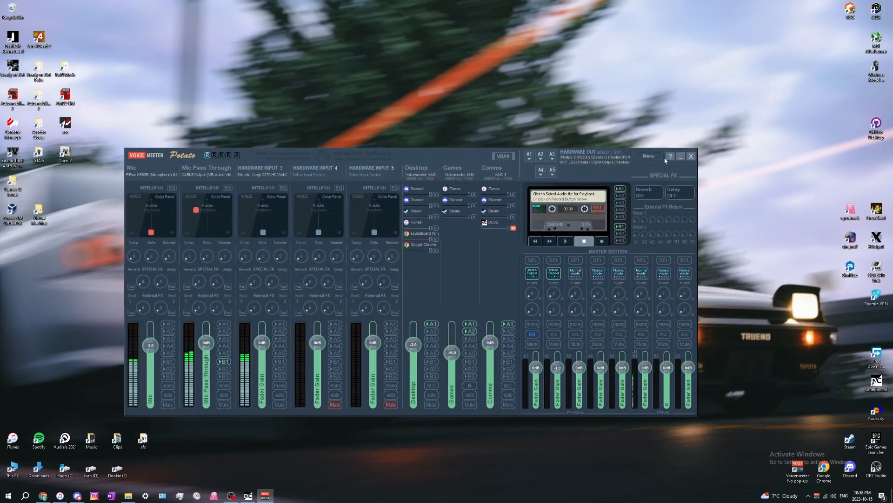
click(691, 156)
Open the Windows Sound dialog with its playback devices shown, and move it away from the screen corner.
right_click(833, 497)
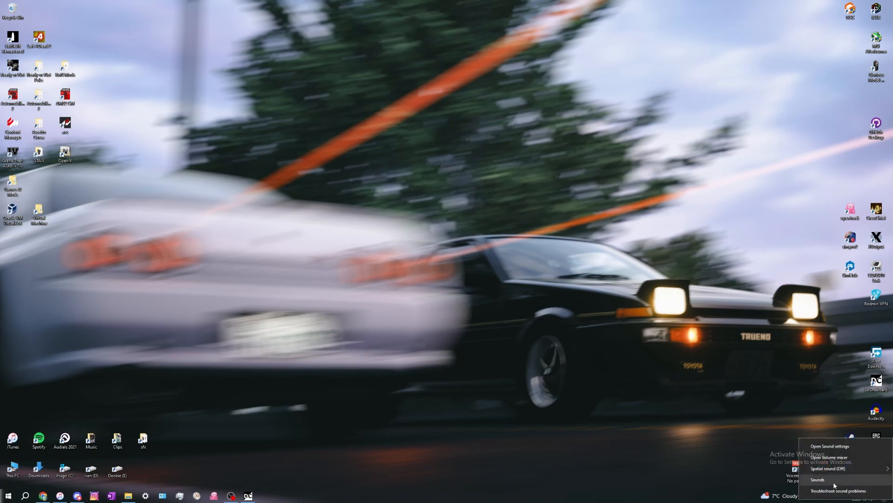
click(834, 483)
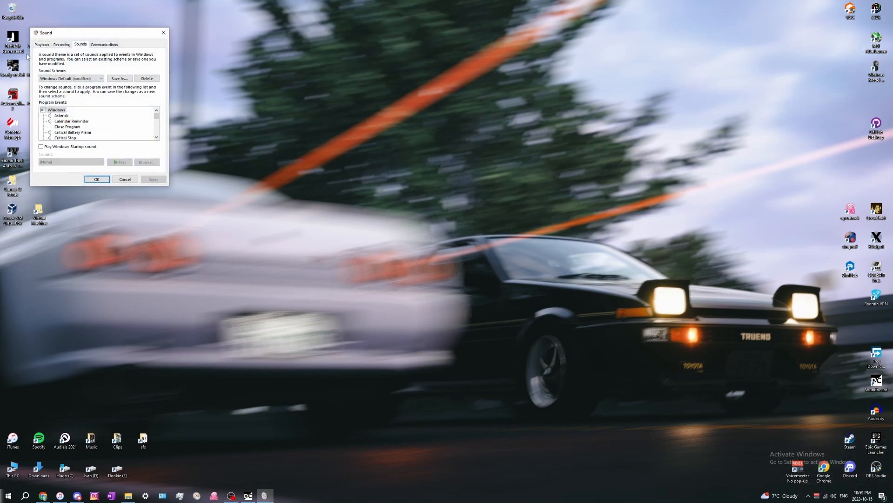
click(43, 46)
drag(93, 32, 228, 169)
scroll(295, 217, down, 1)
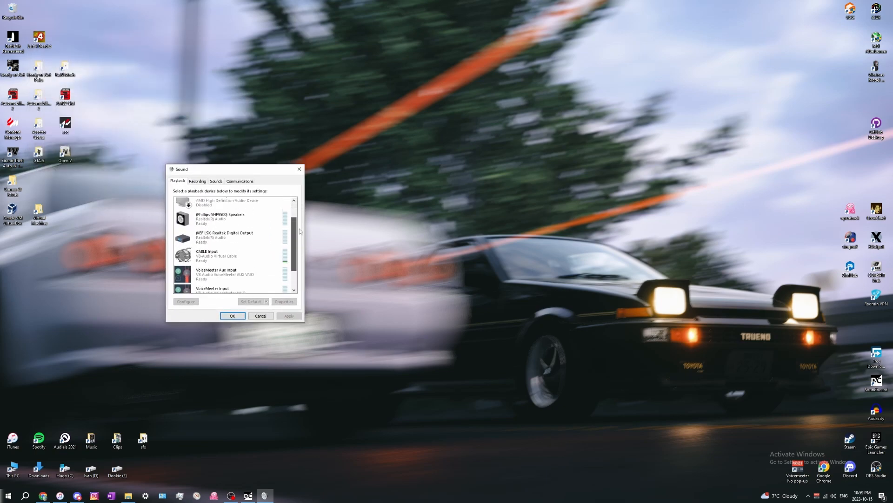
click(215, 233)
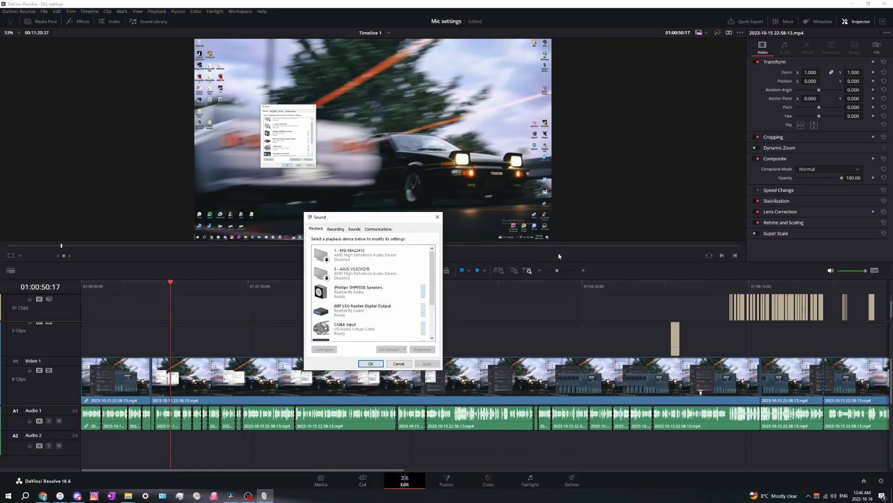
Minimize DaVinci Resolve and look through the playback devices down to the VoiceMeeter inputs.
click(853, 3)
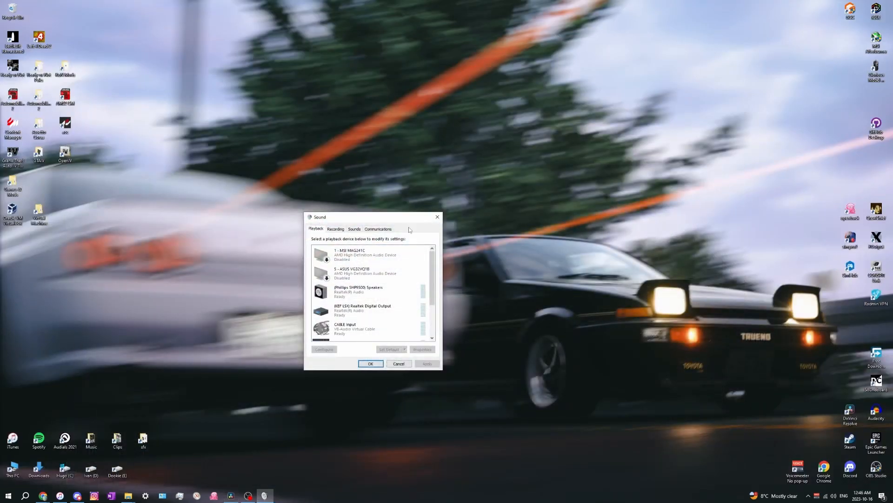
scroll(372, 304, down, 1)
scroll(371, 305, down, 2)
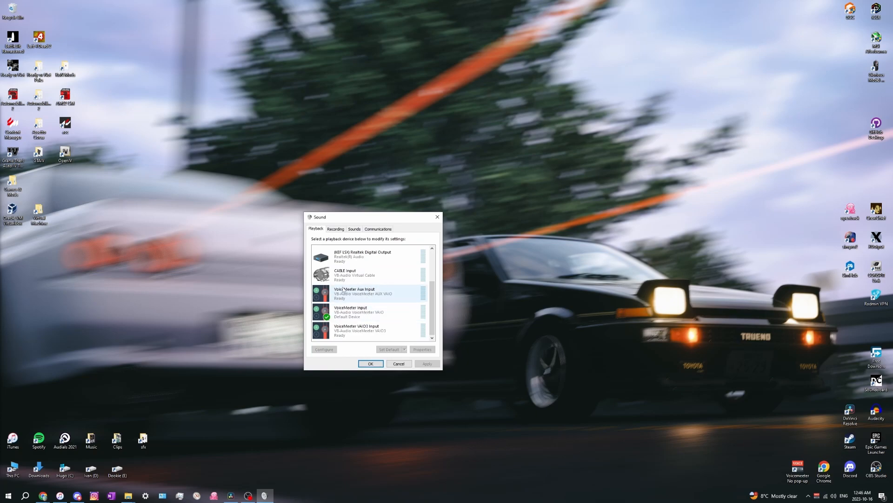
mouse_move(432, 308)
mouse_down()
mouse_move(436, 264)
mouse_move(437, 321)
mouse_up()
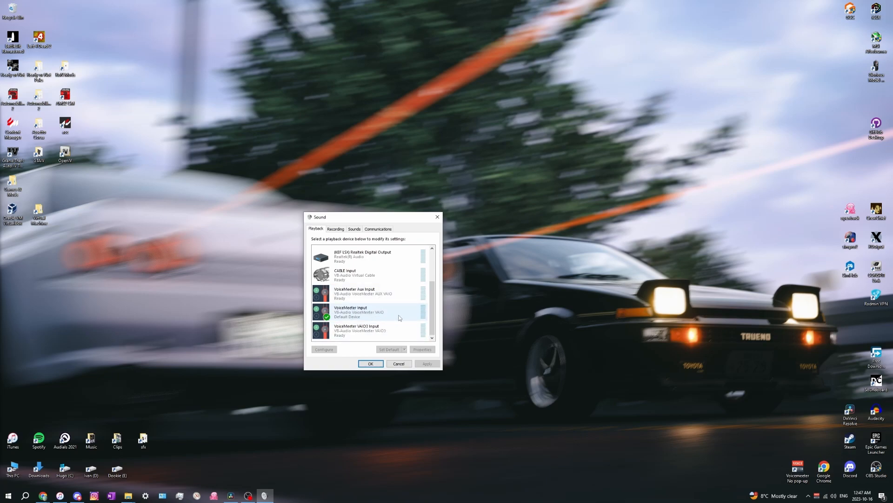
Check the default-device options of the VoiceMeeter Input and VoiceMeeter Aux Input playback devices.
right_click(367, 311)
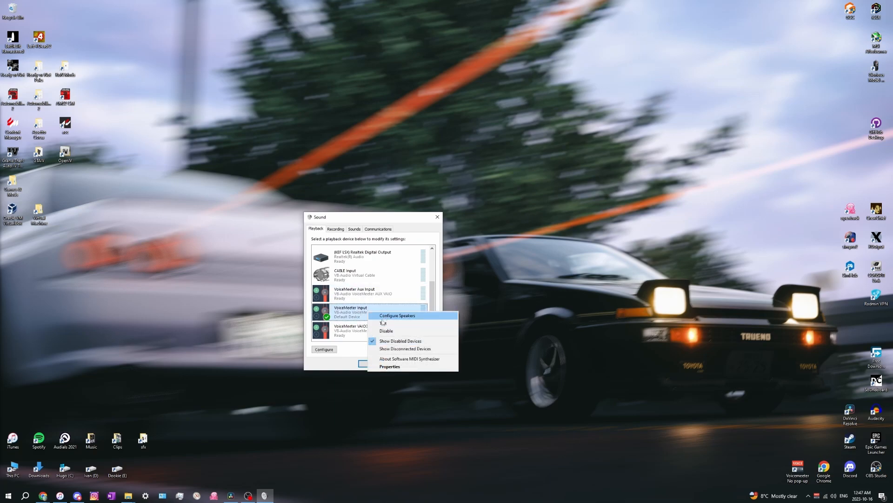
click(352, 365)
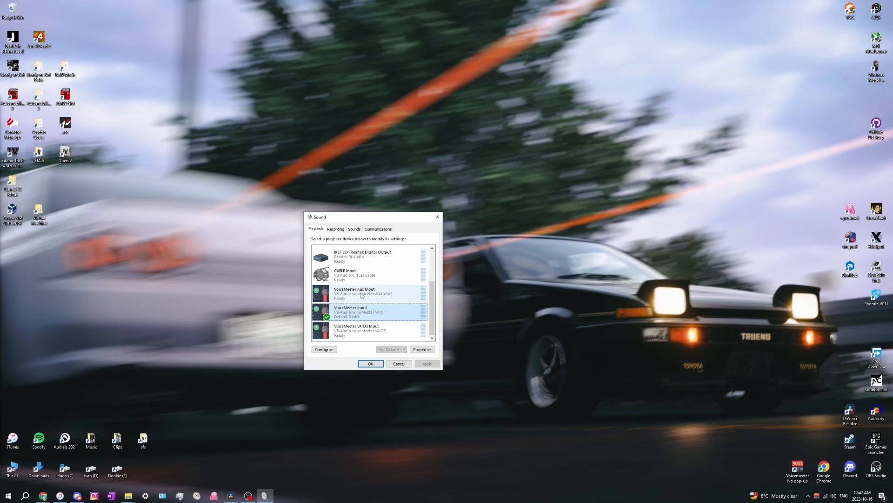
right_click(362, 292)
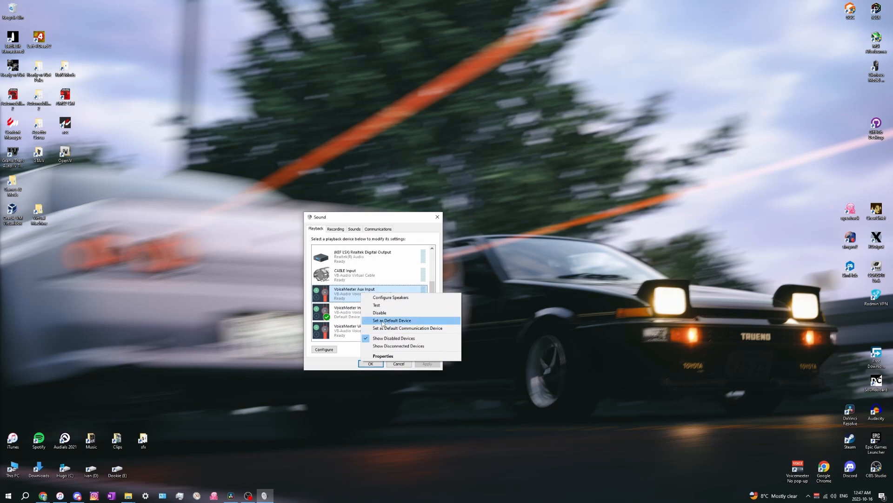
click(357, 341)
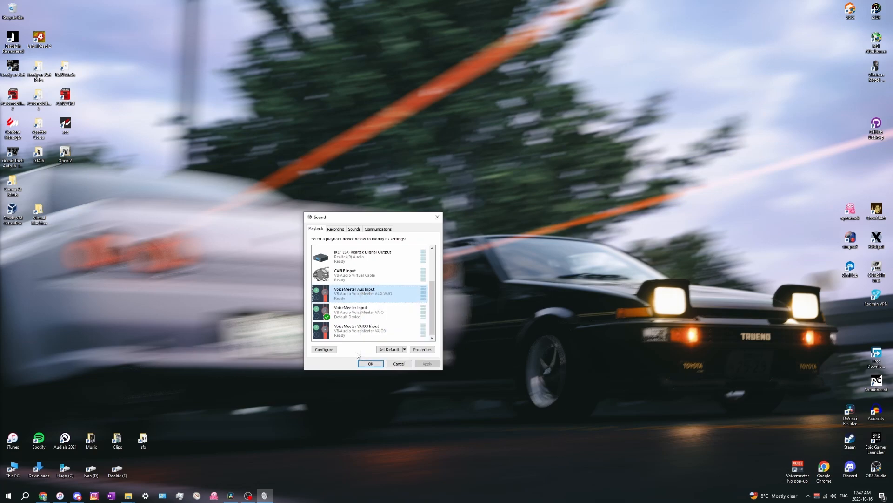
click(357, 311)
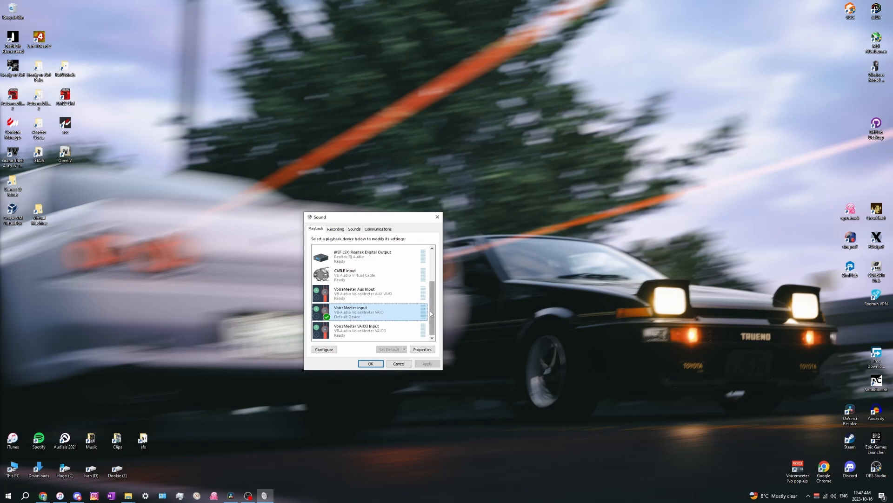
scroll(430, 311, up, 2)
Open the Windows app volume and device preferences, and bring up Voicemeeter to compare its virtual inputs.
right_click(833, 496)
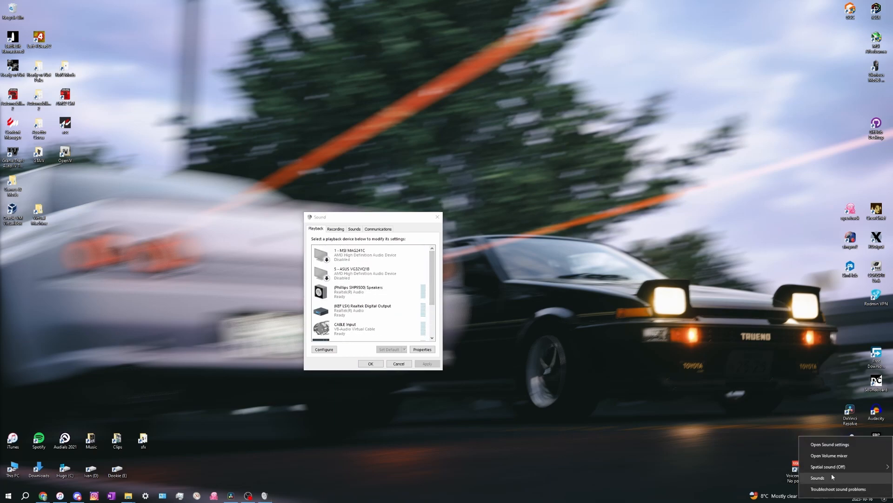
click(833, 445)
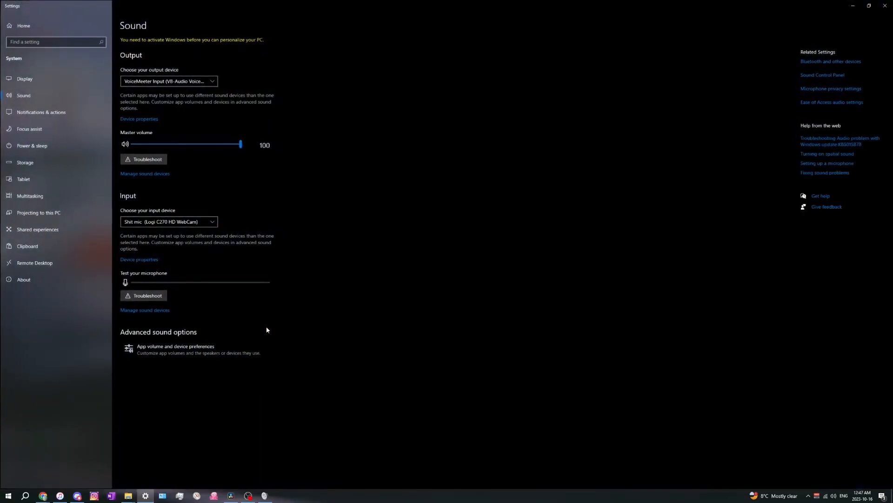
click(179, 347)
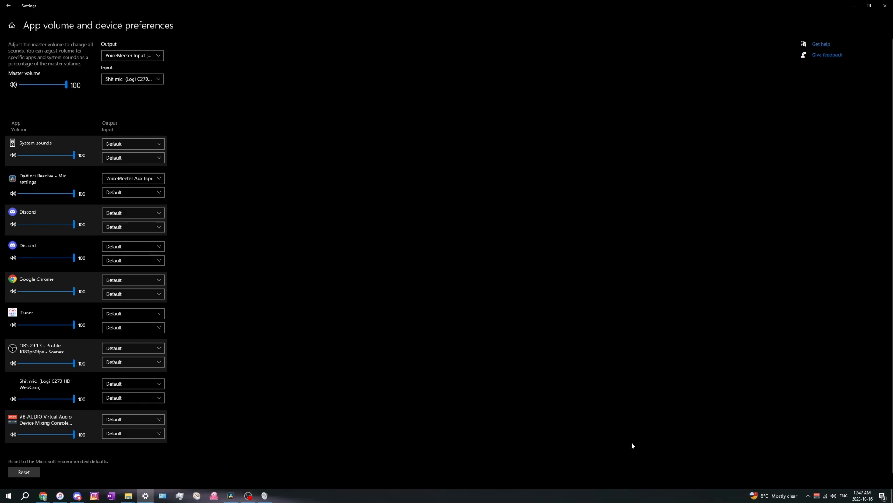
click(817, 496)
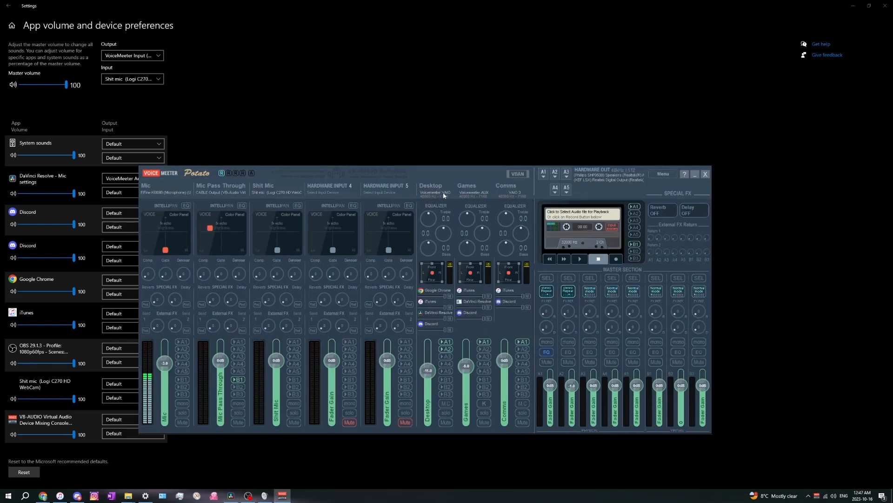
mouse_move(249, 497)
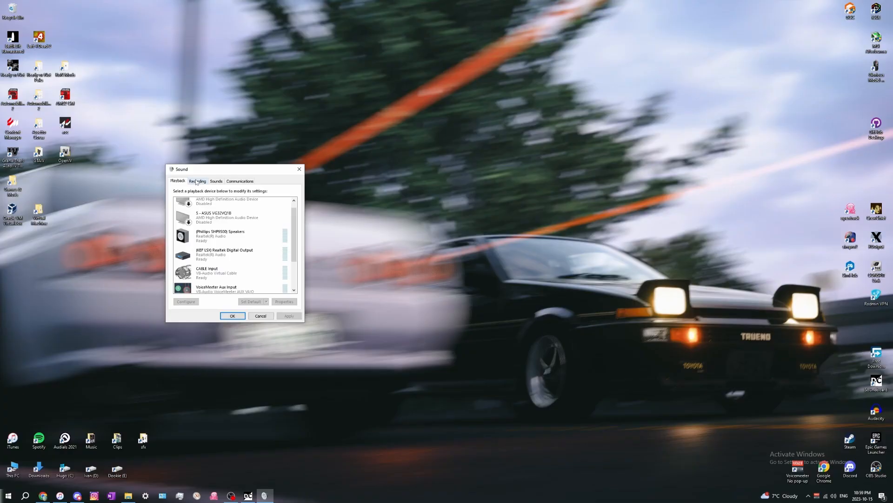
Show the recording devices in the Sound dialog and look through the whole list.
click(197, 180)
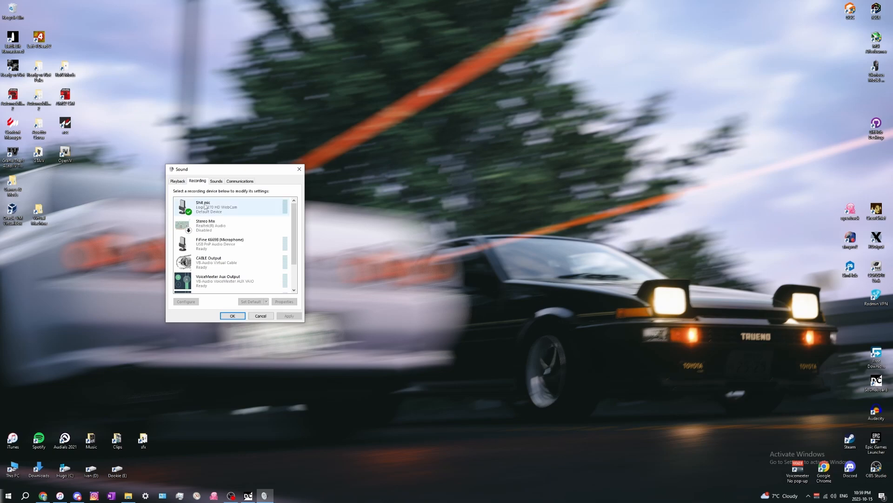
click(235, 247)
scroll(235, 247, down, 1)
scroll(235, 247, down, 2)
drag(296, 256, 301, 219)
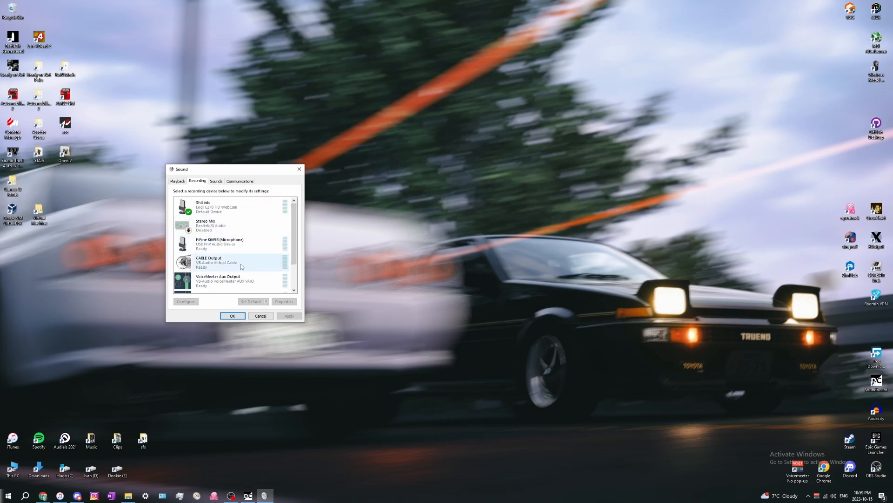
Review the general, listen, level and advanced properties of the FiFine K669B microphone, and close its properties.
click(239, 246)
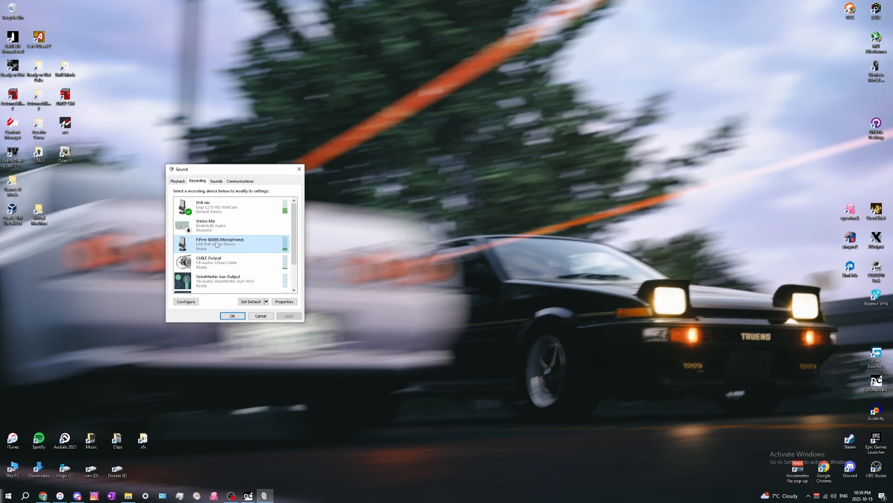
double_click(239, 245)
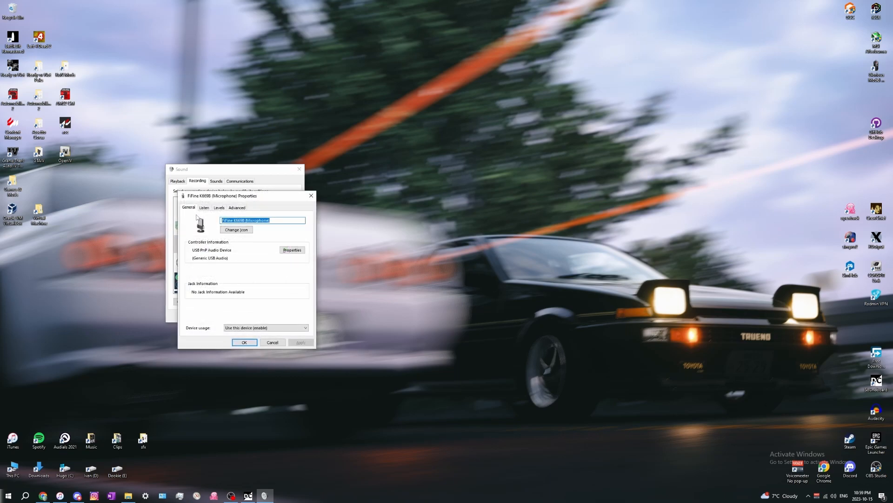
drag(233, 196, 286, 200)
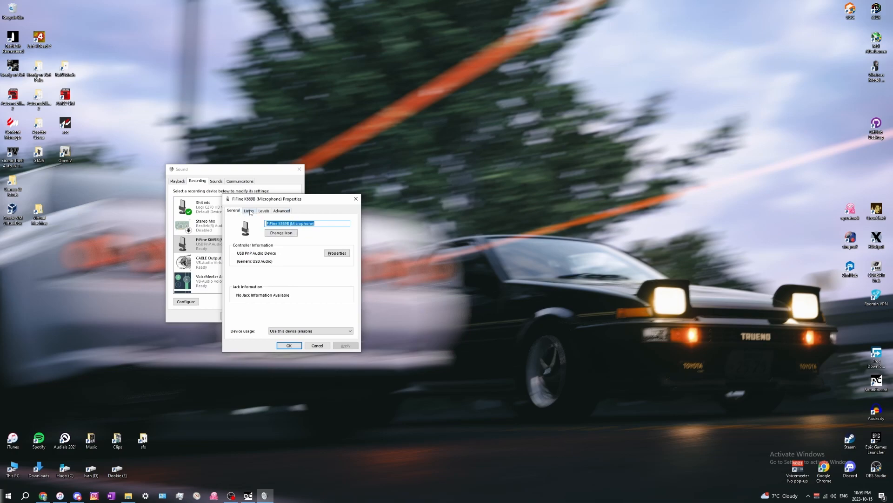
click(250, 211)
click(264, 212)
click(282, 211)
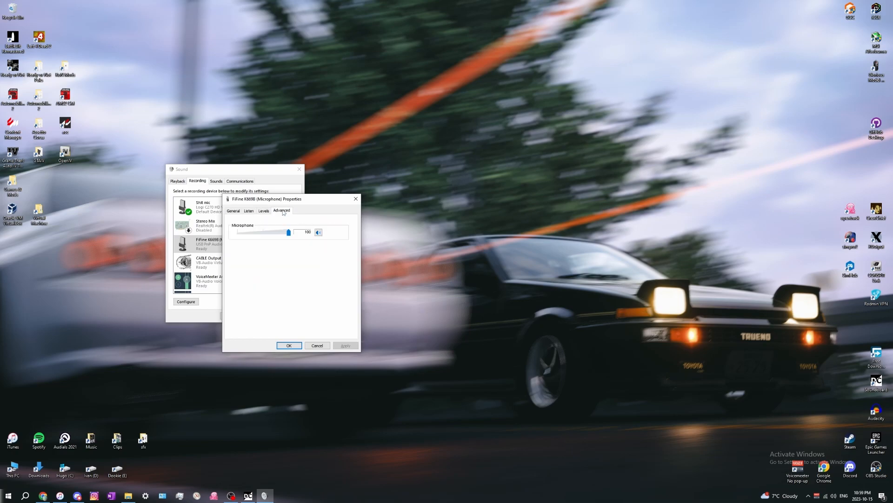
click(264, 211)
click(249, 211)
click(234, 211)
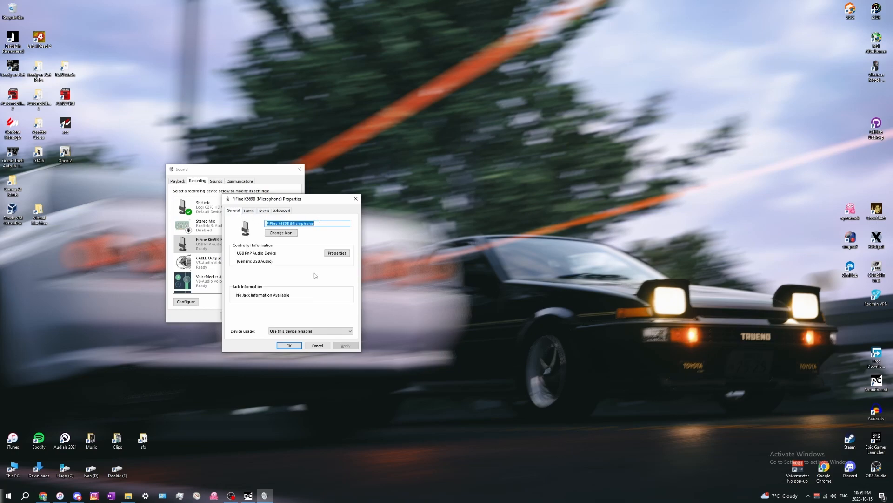
click(289, 345)
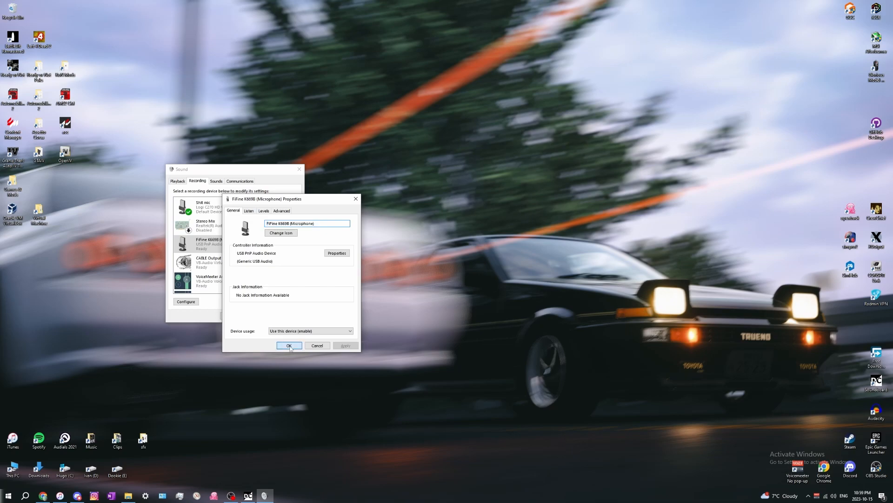
Open the properties of the Logi C270 HD WebCam microphone and check the playback devices available for listening to it.
click(215, 214)
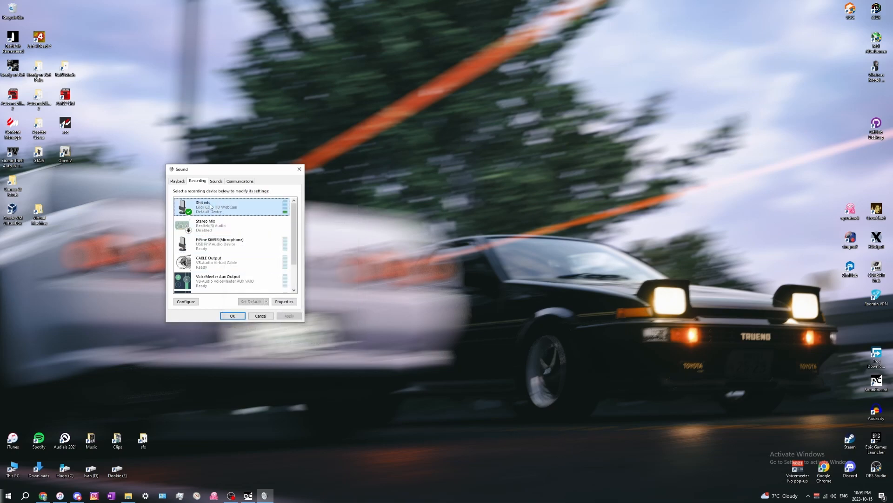
double_click(259, 211)
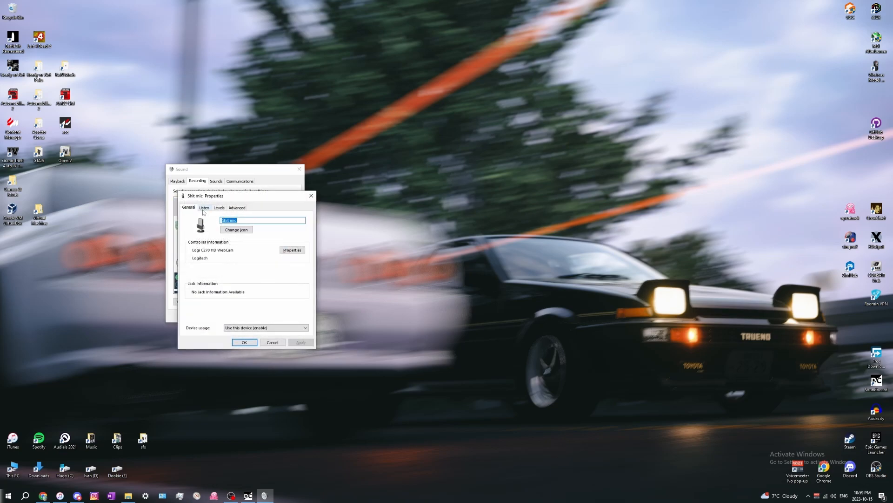
click(204, 207)
drag(239, 198, 369, 185)
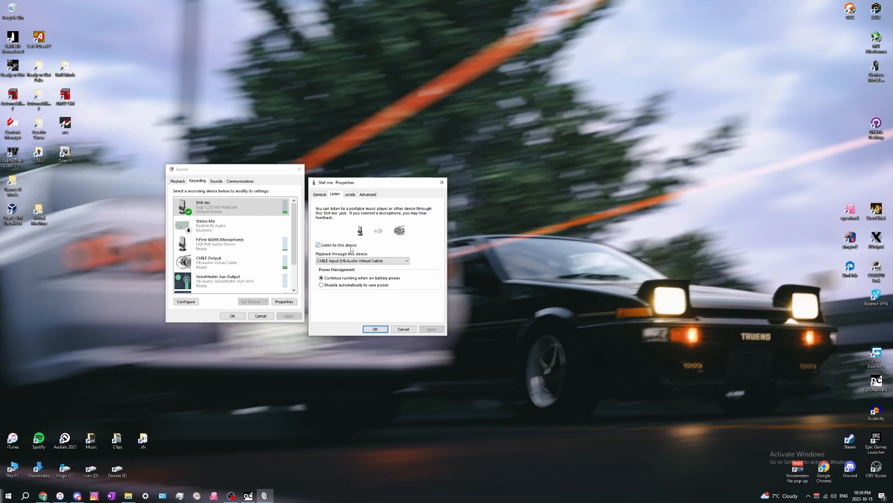
click(327, 262)
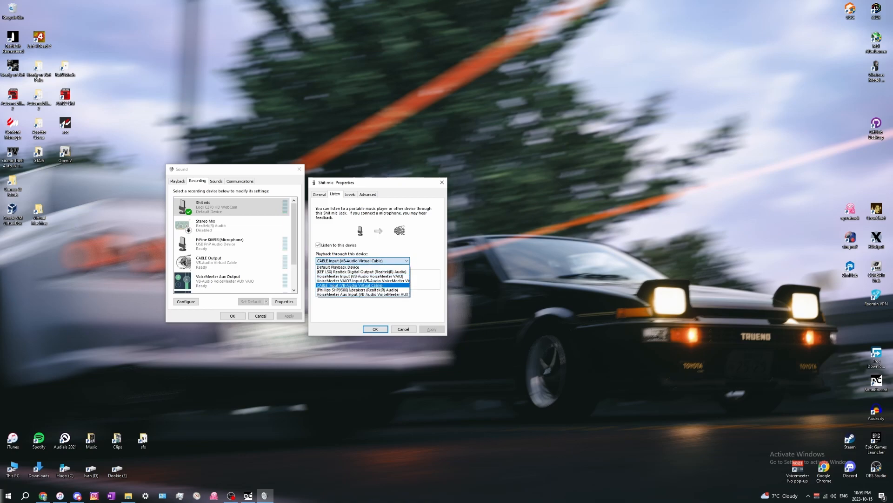
click(351, 197)
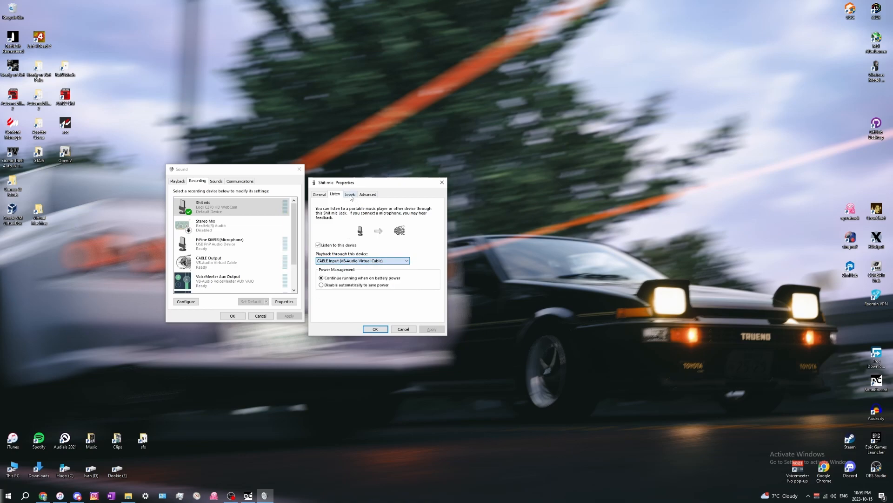
Review the webcam microphone's level, default format choices and general properties, keeping 1 channel, 16 bit, 16000 Hz, and close its properties.
click(351, 197)
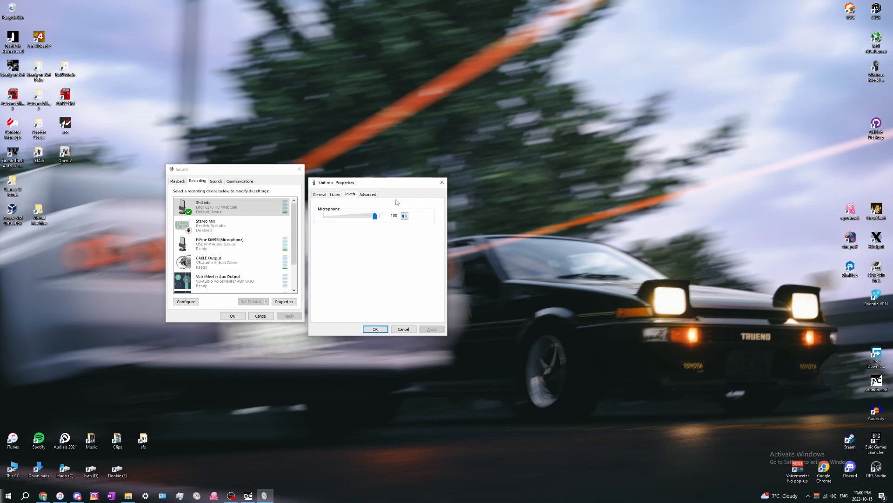
click(368, 194)
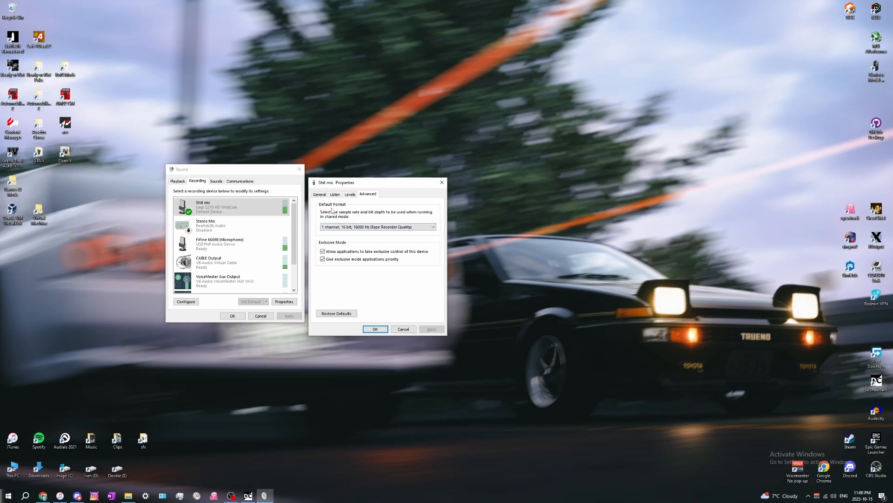
click(352, 226)
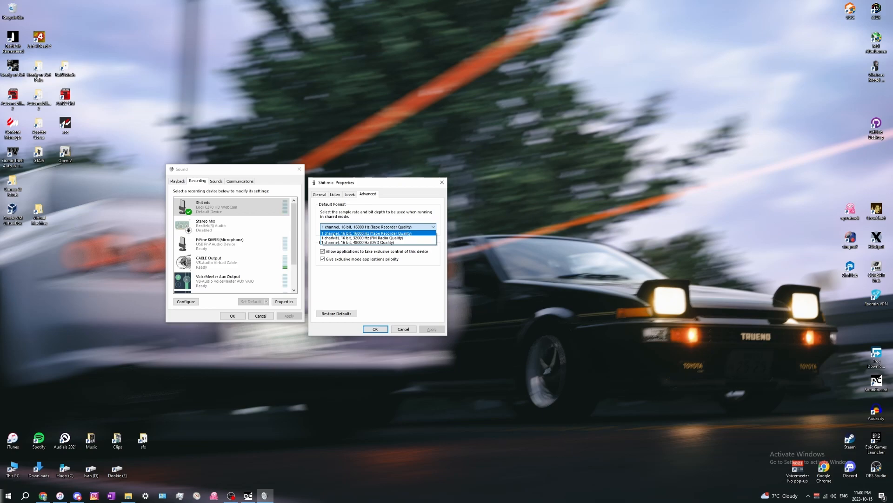
click(367, 232)
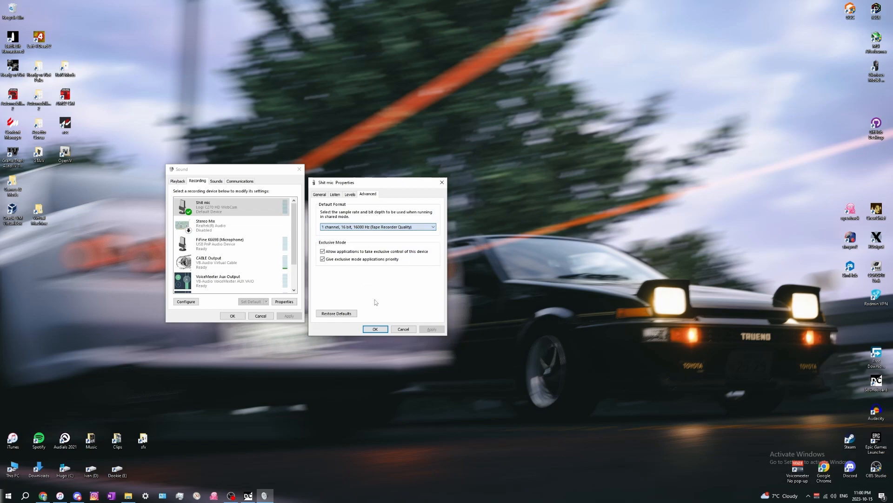
click(320, 195)
click(375, 329)
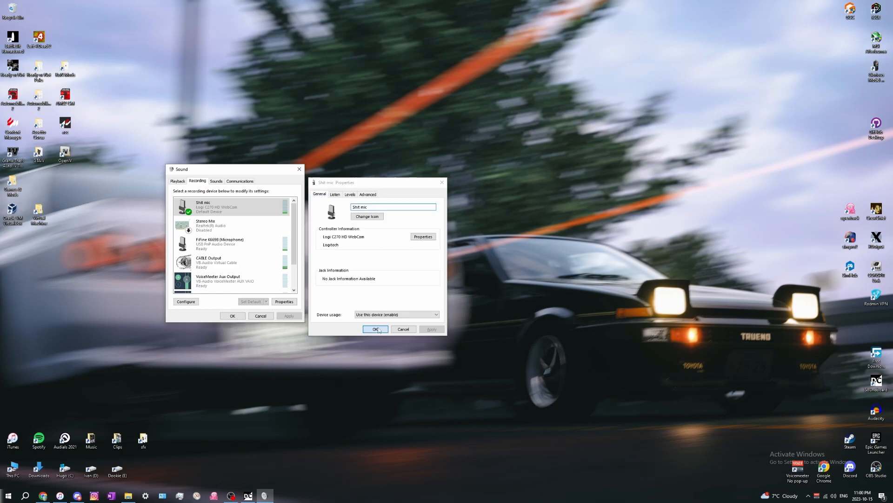
Open the listen properties of CABLE Output and choose VoiceMeeter Input (VB-Audio VoiceMeeter VAIO) as its playback device.
click(249, 267)
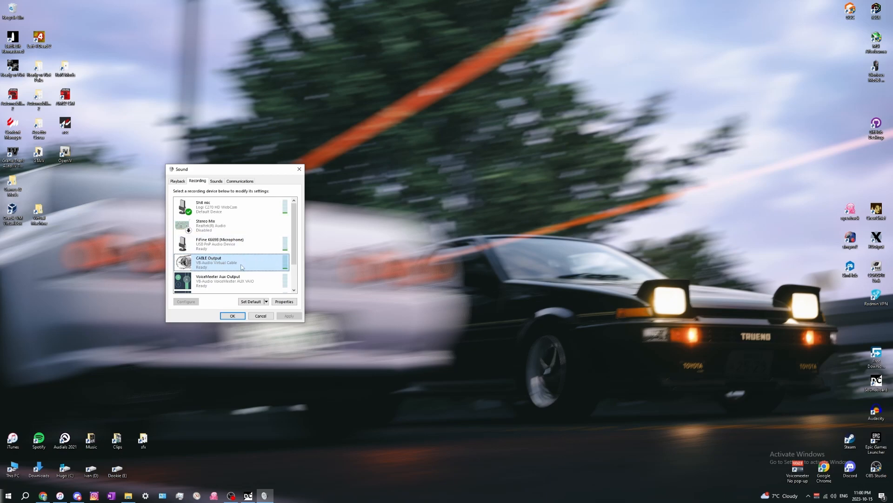
double_click(242, 267)
click(193, 180)
drag(228, 169, 374, 185)
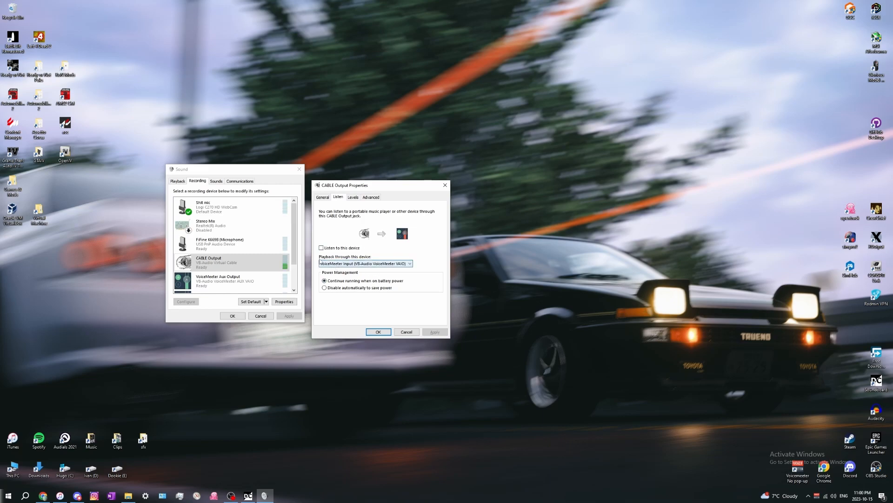
click(351, 263)
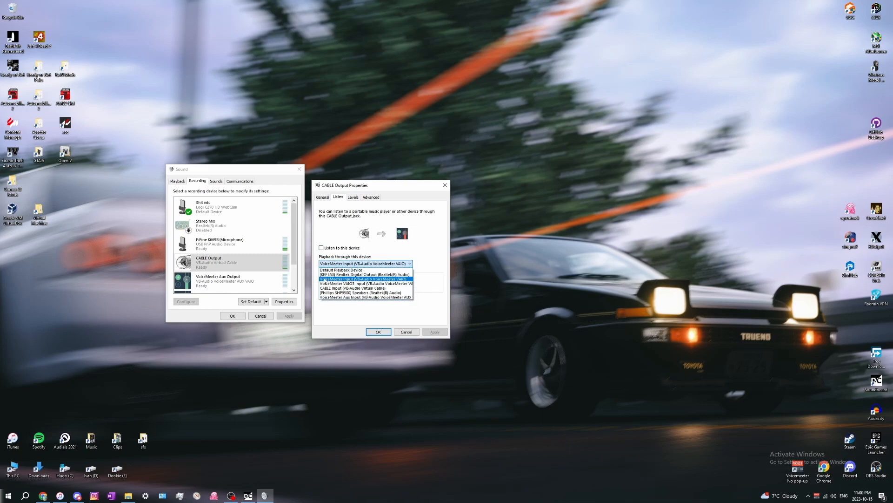
click(361, 279)
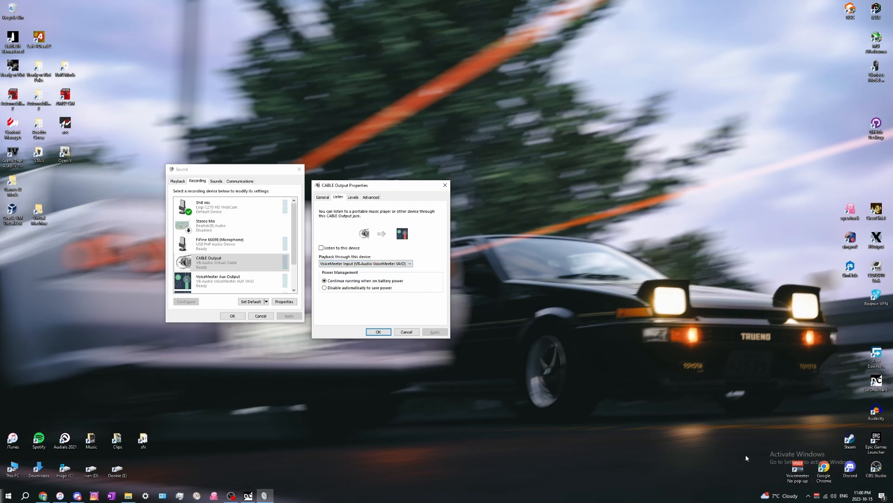
Bring up Voicemeeter, compare its Desktop virtual input with the CABLE Output playback device, and close the mixer window.
click(818, 496)
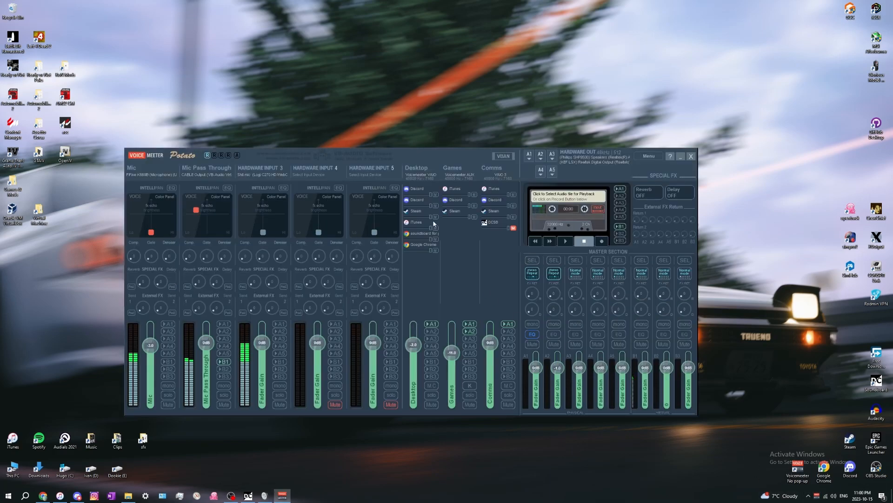
drag(419, 173, 457, 307)
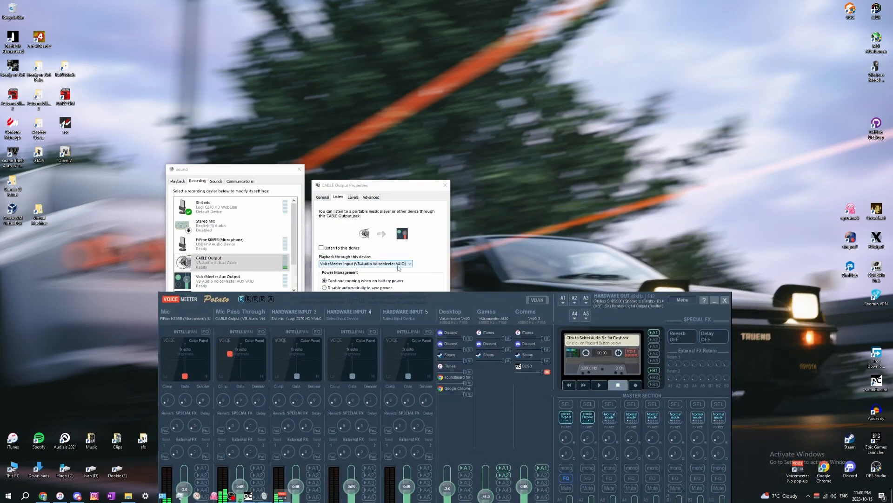
drag(467, 301, 448, 205)
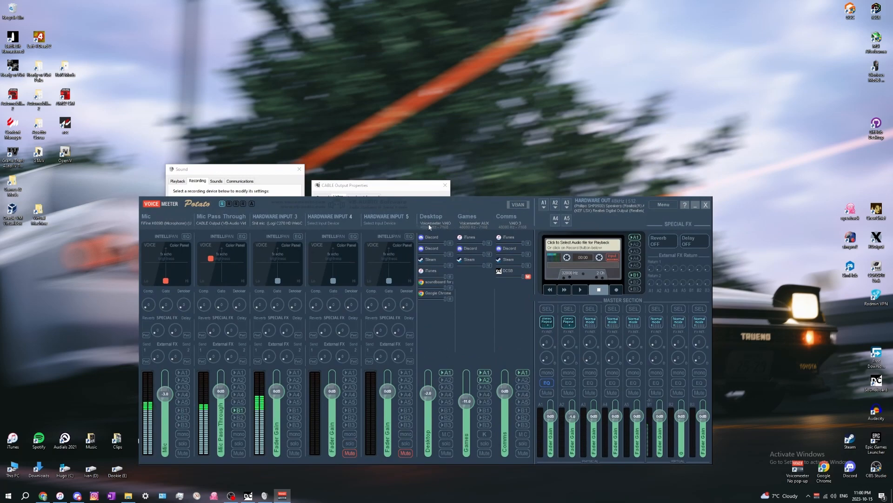
drag(443, 205, 451, 292)
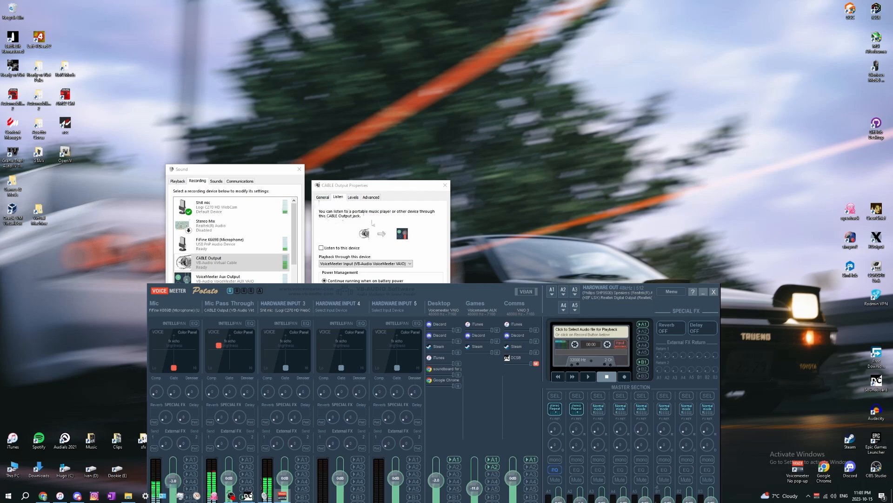
drag(468, 303, 471, 252)
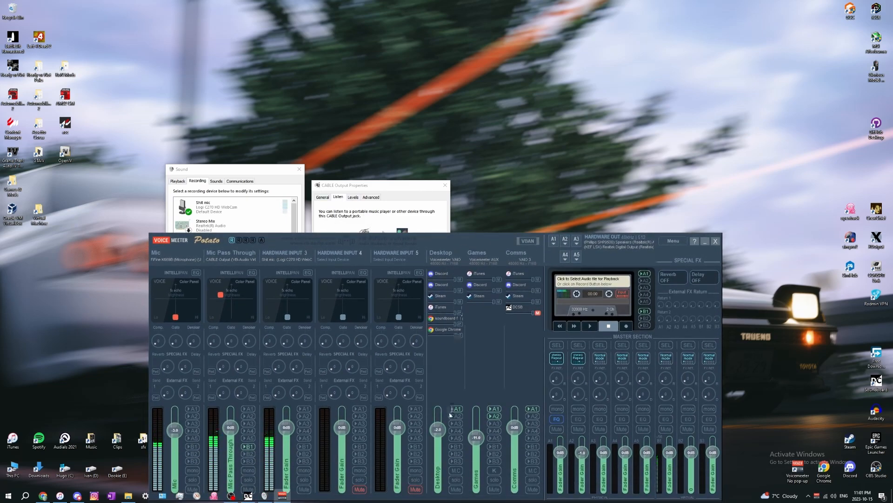
drag(485, 243, 479, 211)
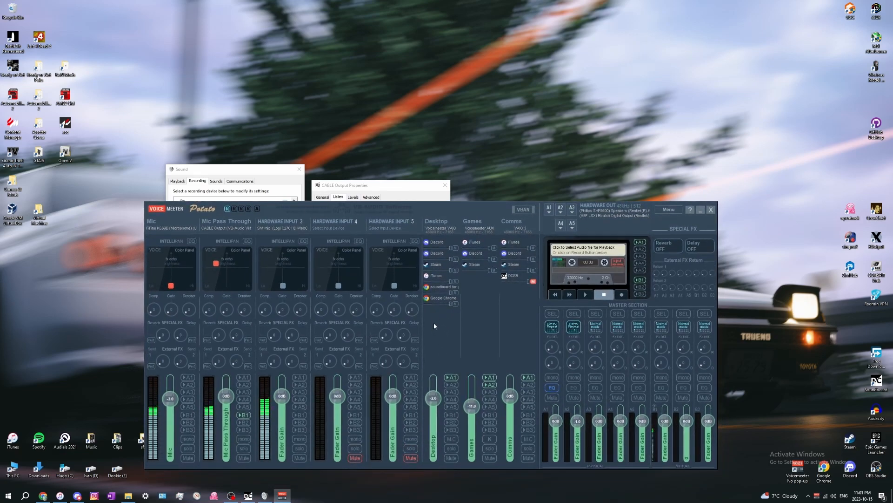
click(711, 209)
Check the levels of CABLE Output, choose 1 channel, 8 bit, 8000 Hz (Lowest Quality) as its default format, and close its properties.
click(355, 197)
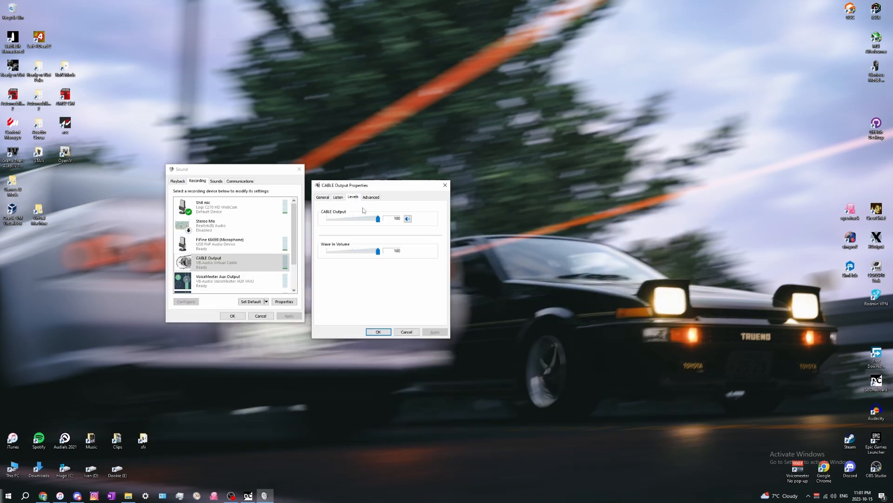
click(371, 197)
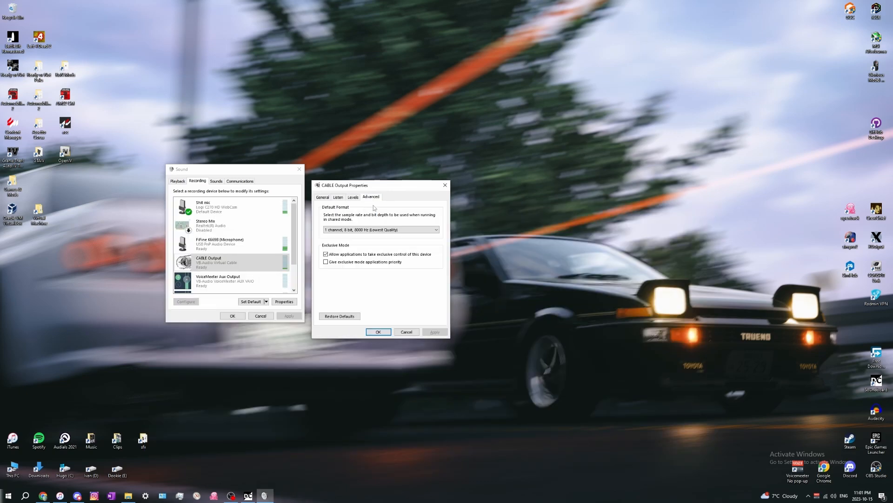
click(345, 230)
mouse_move(435, 262)
mouse_down()
mouse_move(440, 320)
mouse_move(433, 256)
mouse_up()
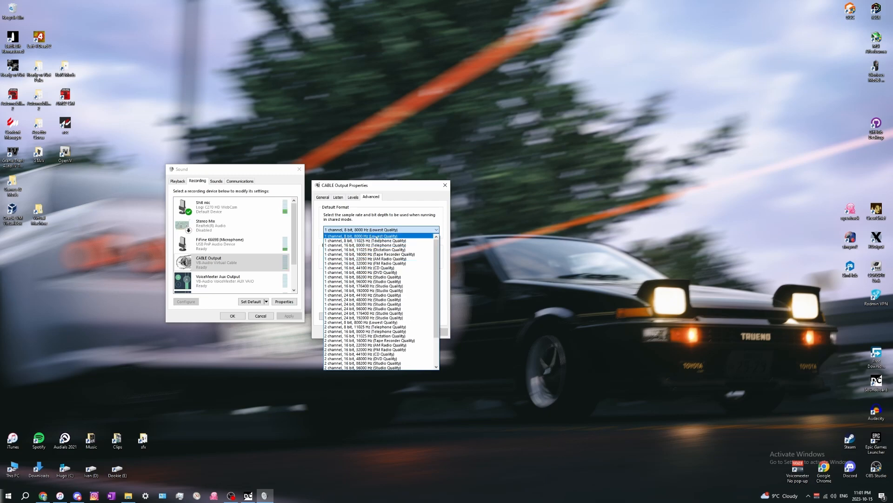
click(404, 233)
click(378, 332)
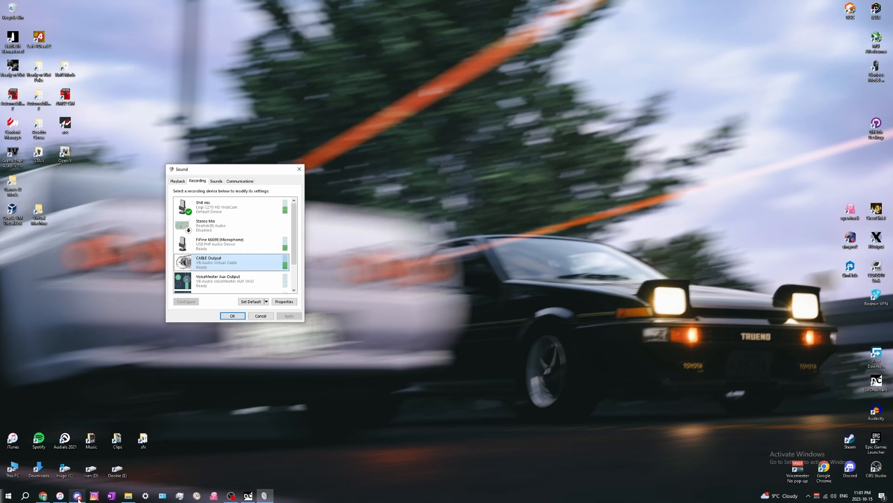
Start a microphone test in Discord's voice settings, and recheck the default format of CABLE Output in the Sound dialog.
click(78, 497)
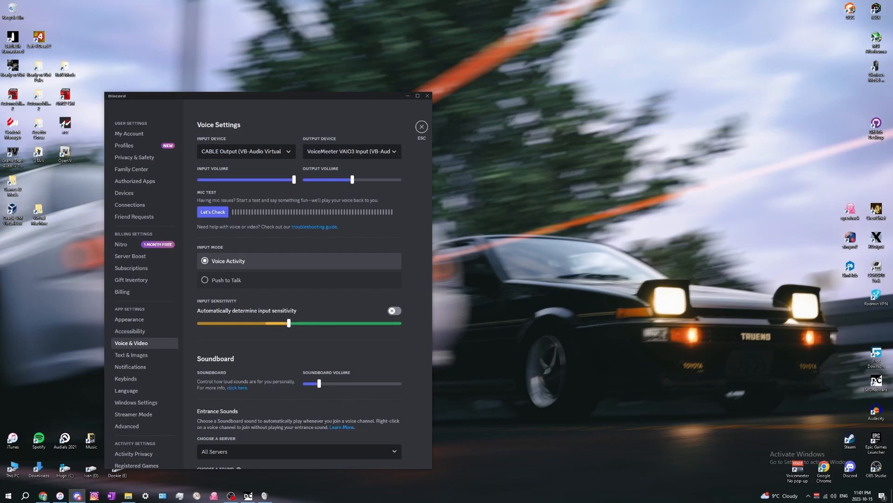
click(217, 213)
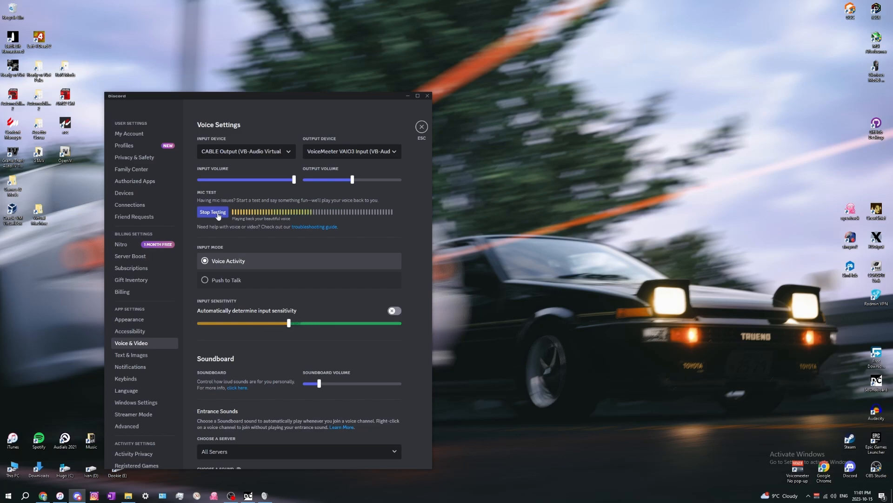
click(265, 496)
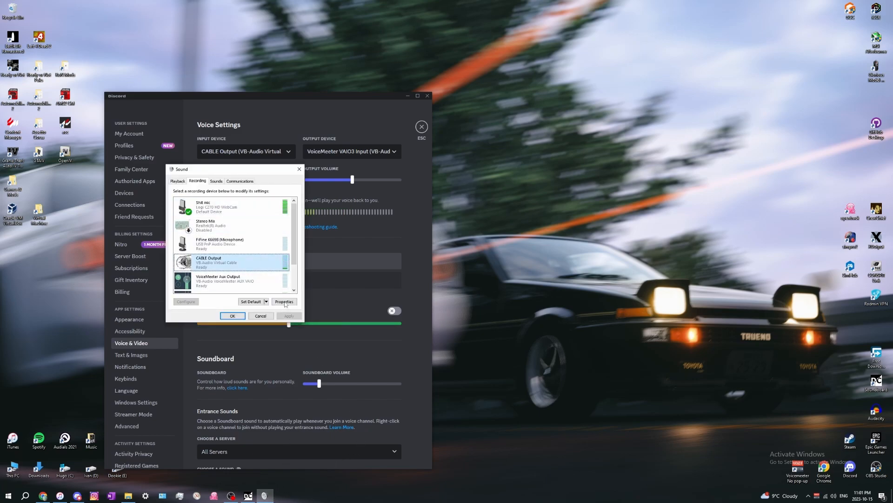
double_click(243, 263)
click(238, 209)
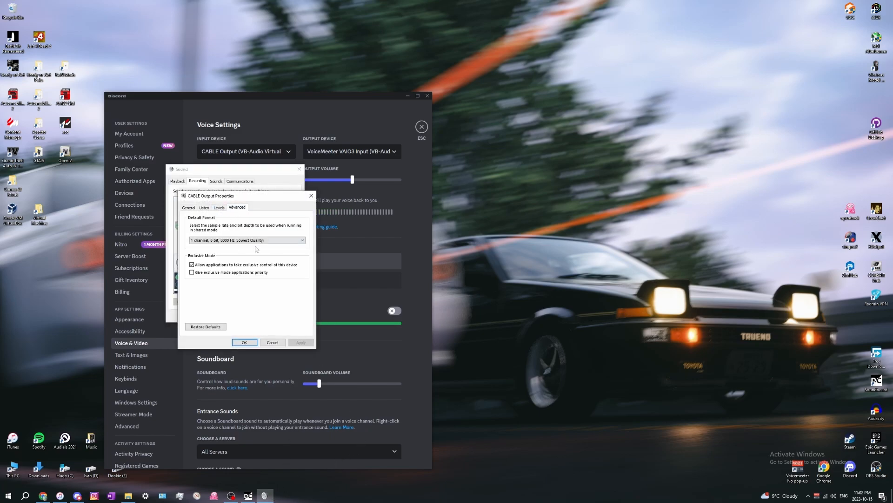
click(244, 342)
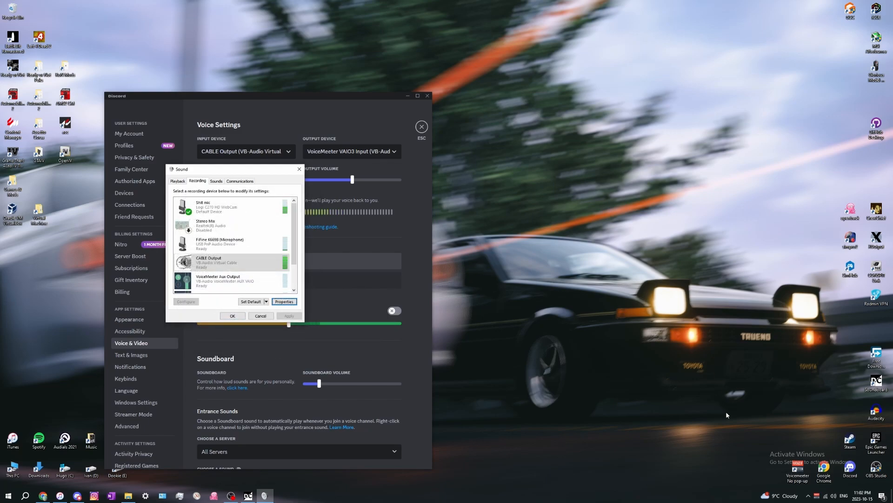
Check the signal in Voicemeeter, close it and the Sound dialog, and stop Discord's microphone test.
click(815, 496)
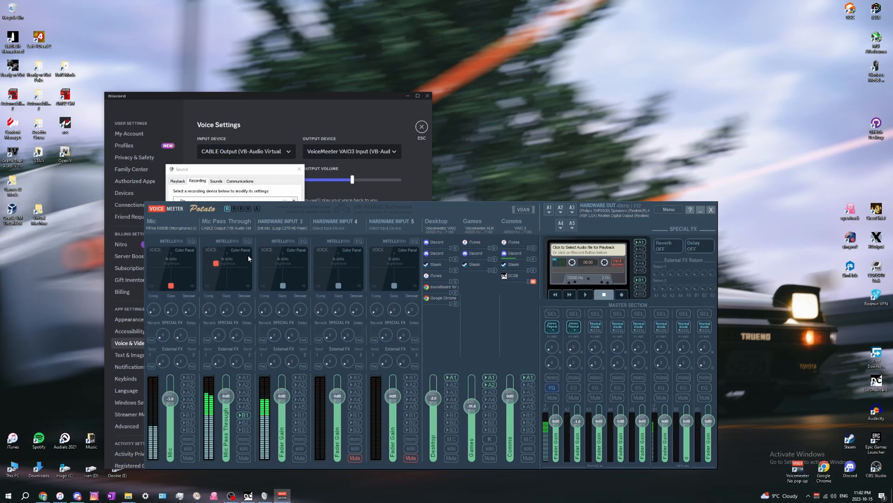
click(712, 210)
click(238, 317)
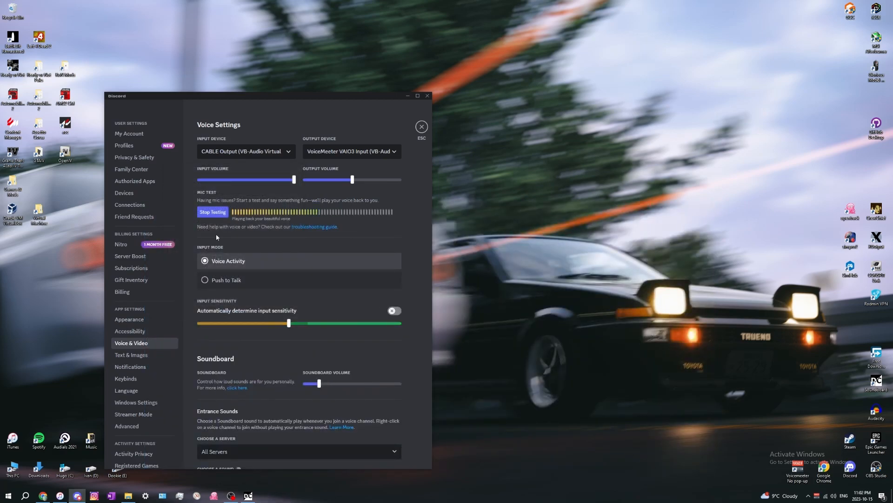
click(218, 216)
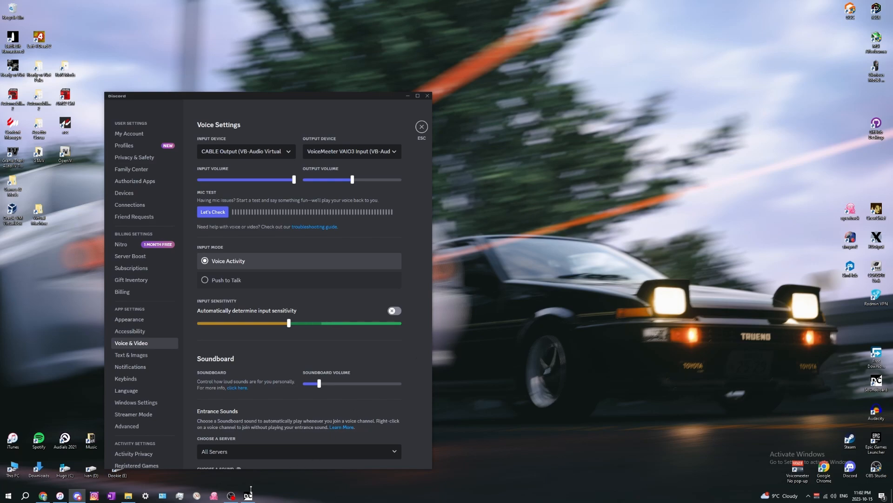
Set Discord's voice input device to VoiceMeeter Output.
mouse_move(250, 498)
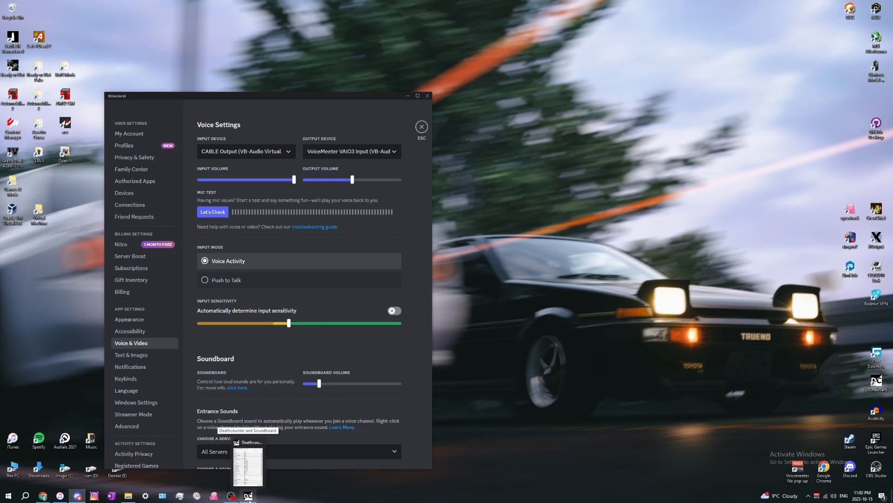
click(264, 152)
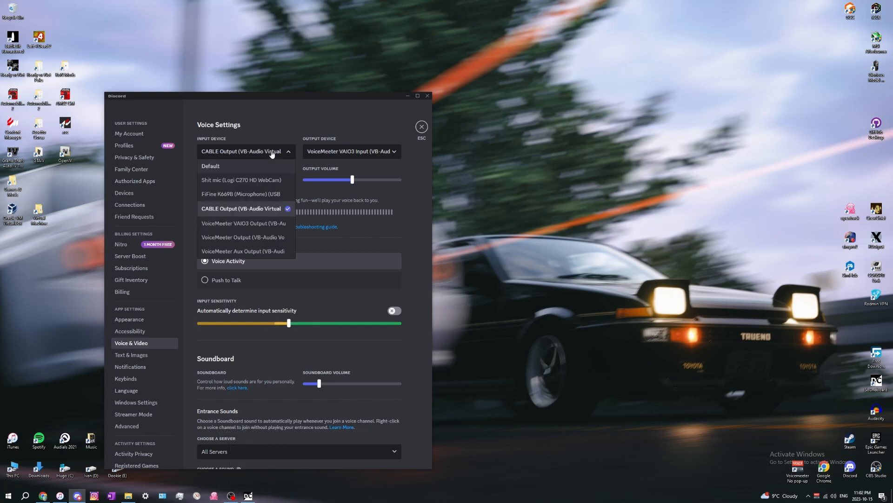
click(255, 238)
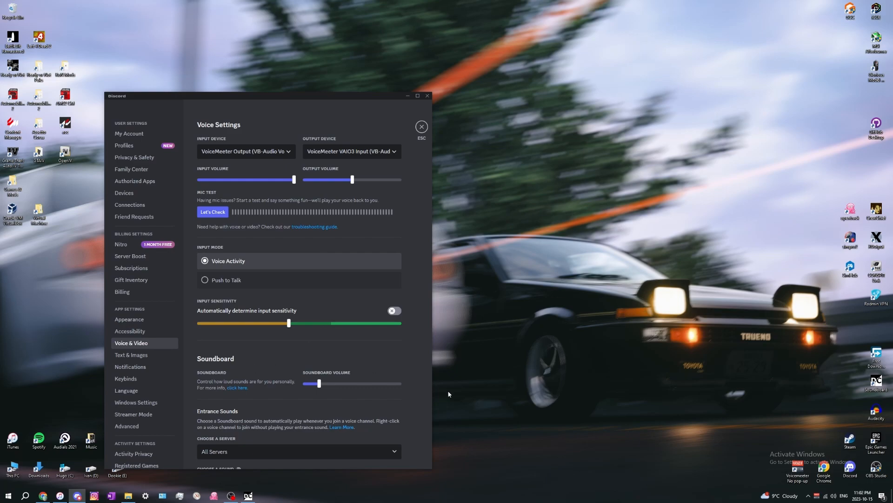
Open Voicemeeter, and turn the B1, B2 and B3 outputs of the Desktop strip on and off again.
click(815, 495)
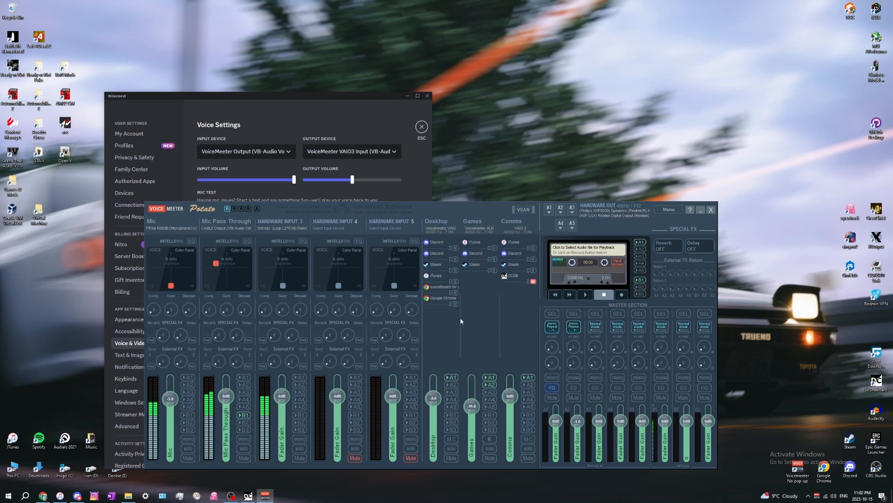
click(451, 415)
click(451, 422)
click(452, 430)
click(451, 415)
click(452, 422)
click(452, 429)
Try routing the Desktop and Games strips to output B1, and turn both B1 assignments off again.
click(453, 416)
click(528, 416)
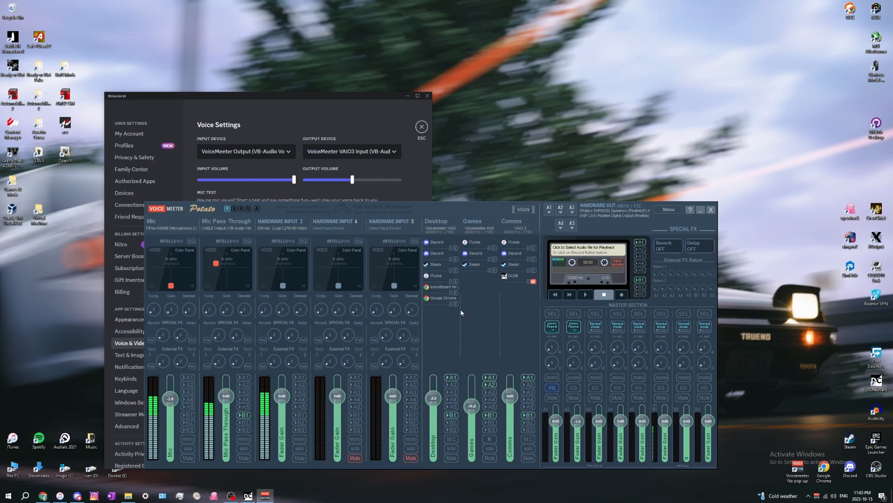
click(451, 415)
click(490, 415)
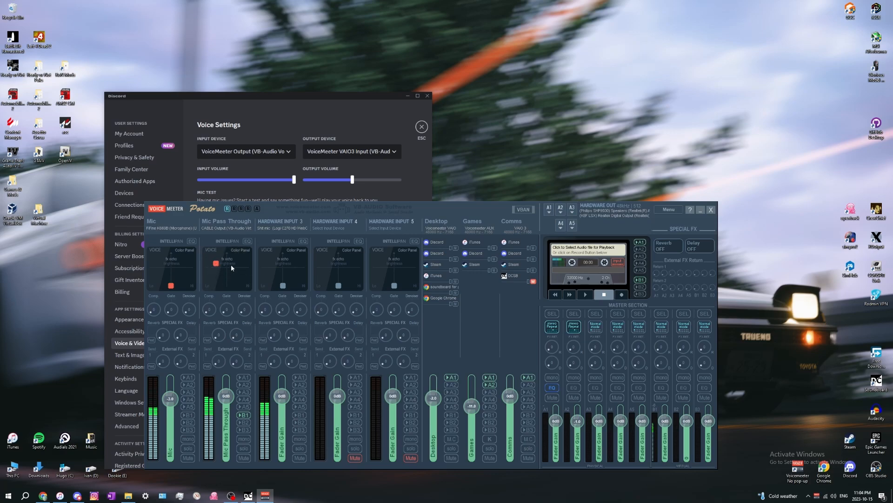
Start a microphone test in Discord's voice settings, and mute the Comms strip in Voicemeeter.
click(289, 123)
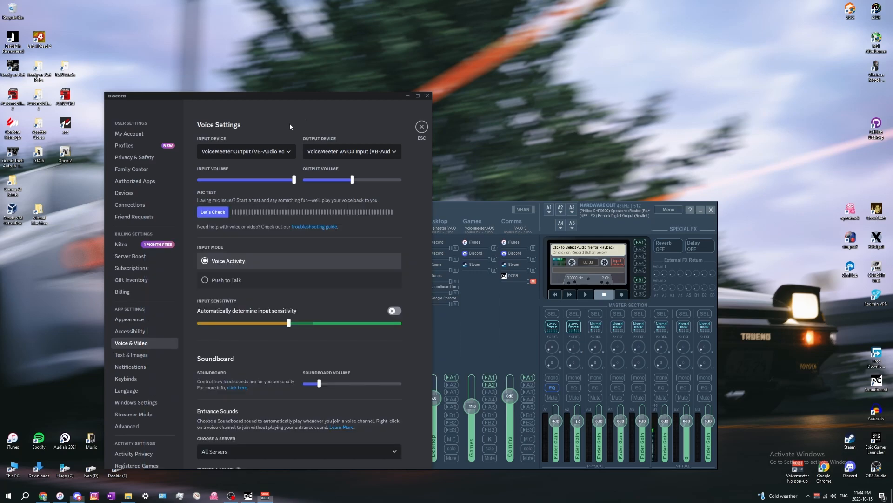
click(219, 213)
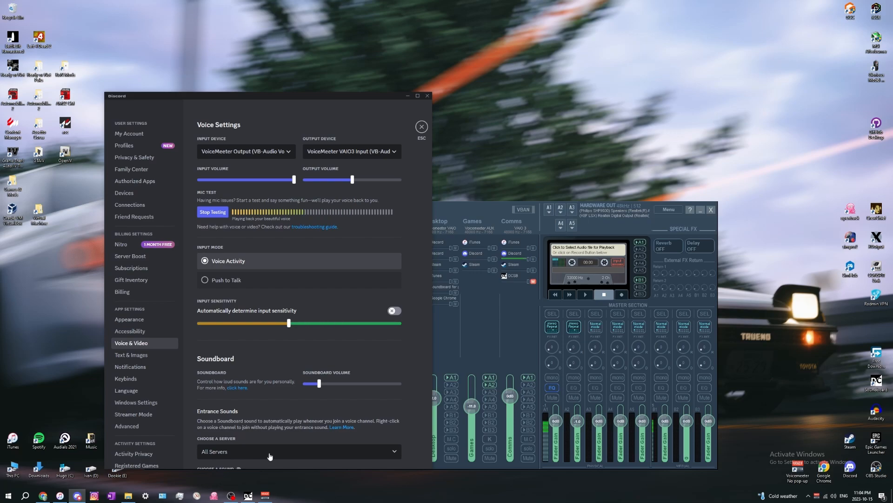
mouse_move(242, 498)
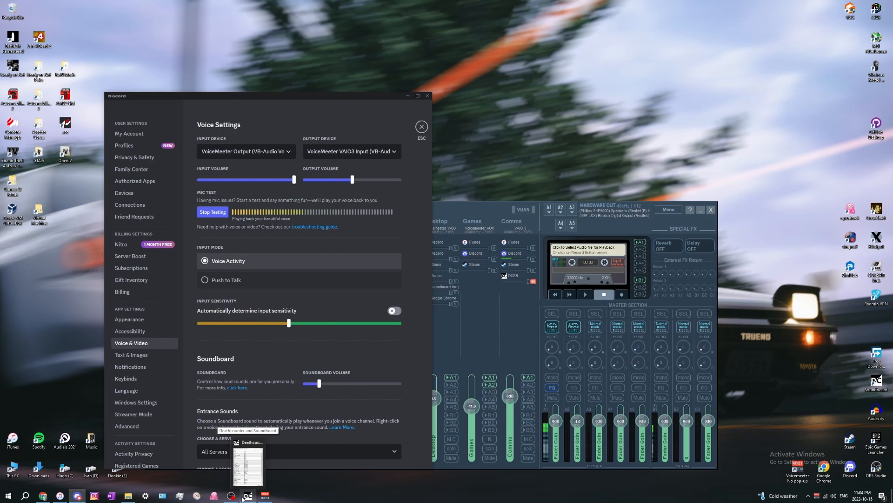
mouse_move(317, 381)
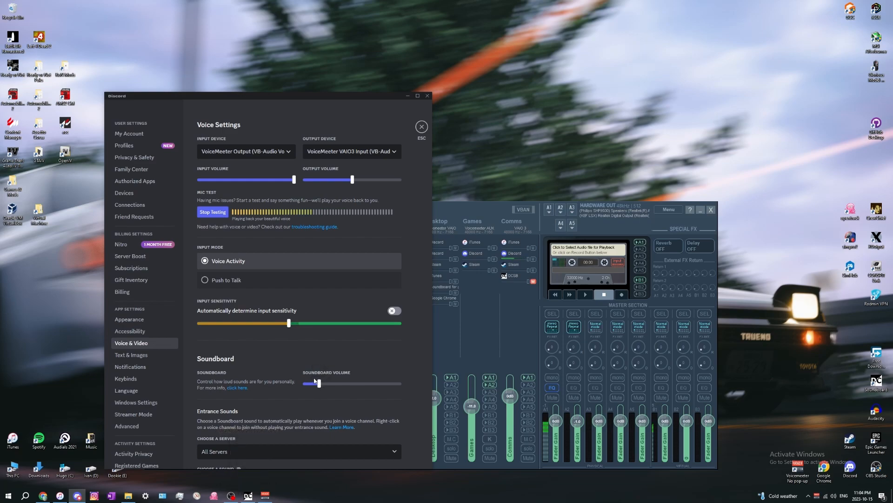
click(524, 459)
Open Deathcounter and Soundboard, select the Vine Boom sound, and minimize the soundboard window.
click(248, 495)
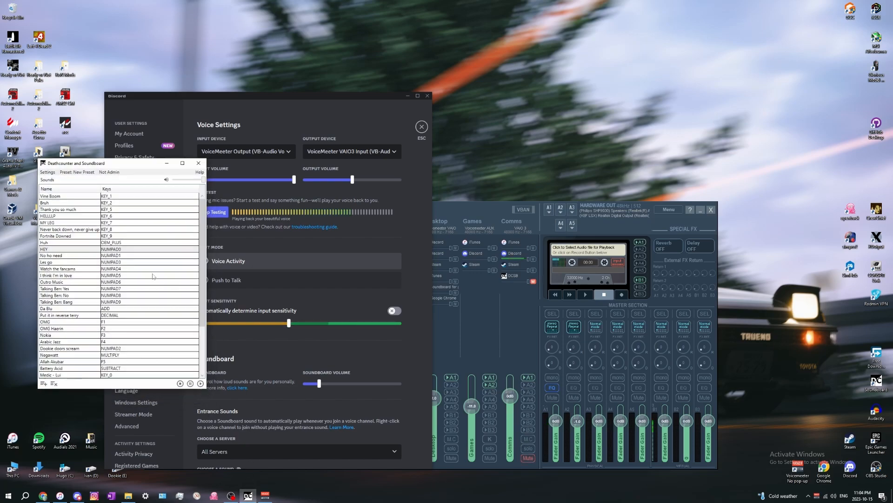
click(68, 196)
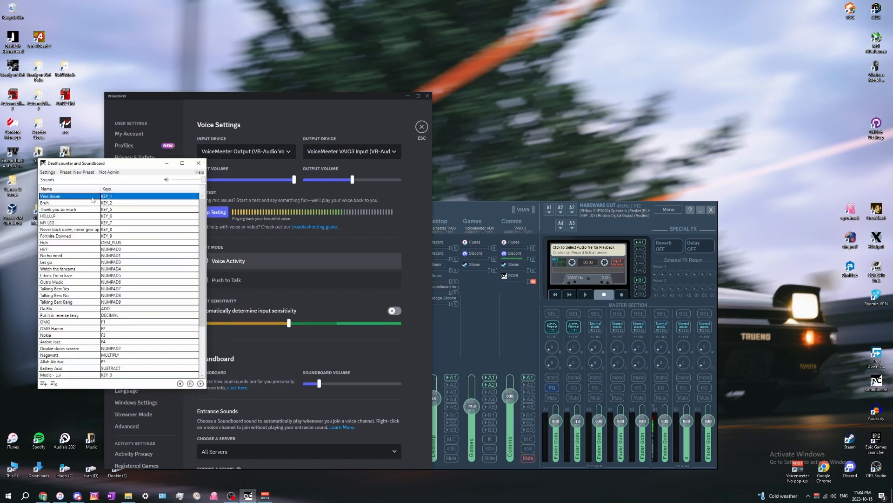
click(168, 164)
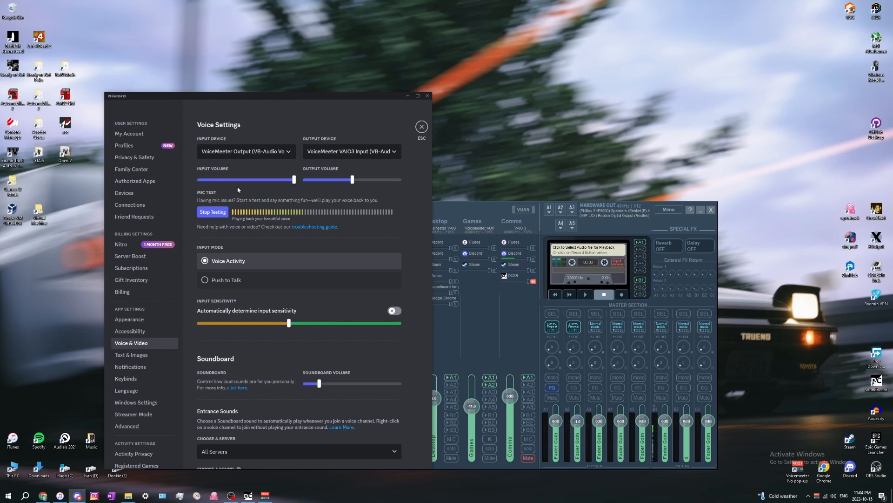
Check the levels in Voicemeeter, unmute the Comms strip, and stop Discord's microphone test.
click(463, 210)
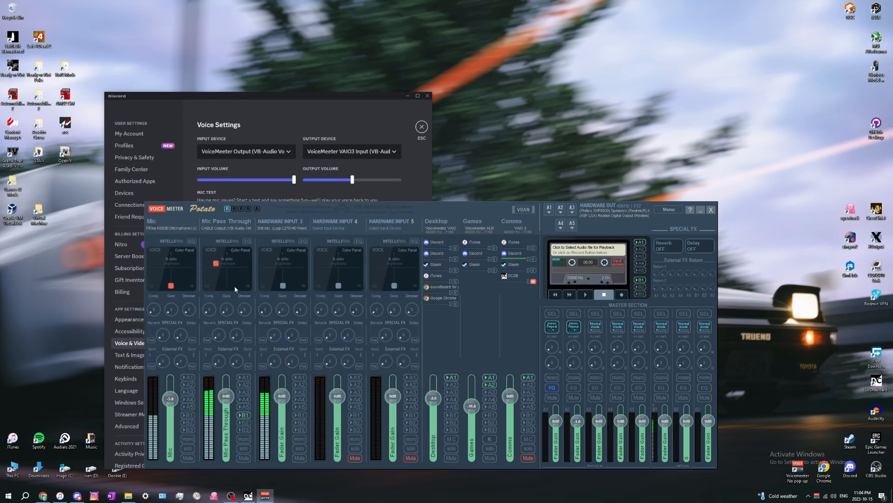
click(712, 212)
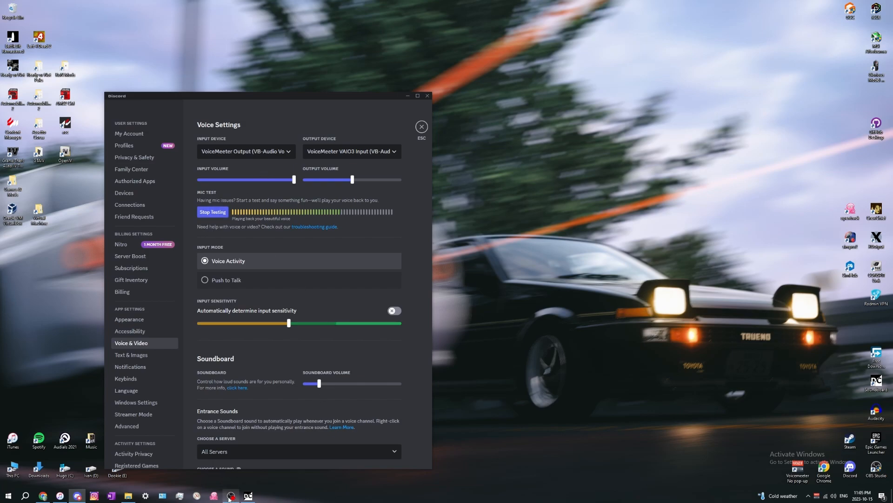
click(817, 495)
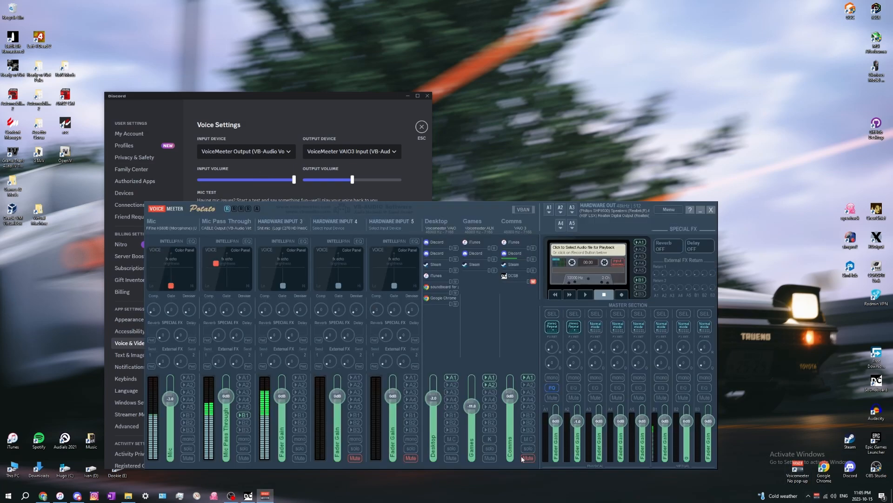
click(273, 116)
click(215, 212)
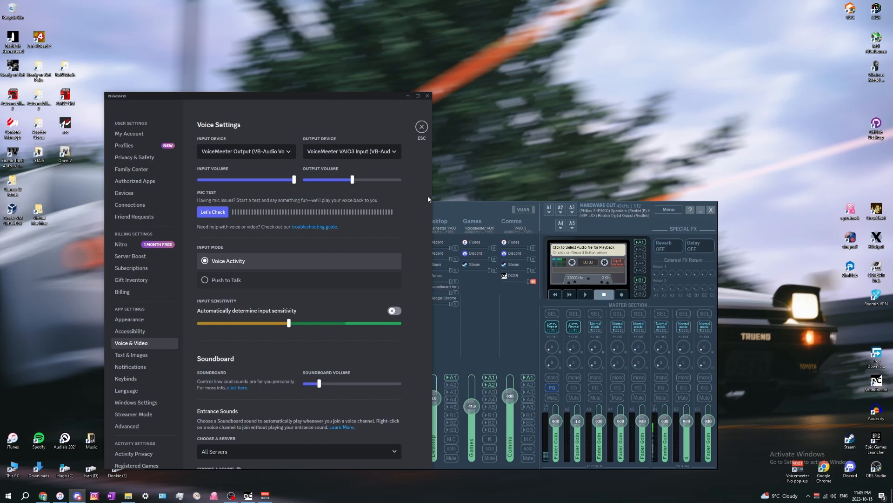
Unmute and re-mute DCSB in Voicemeeter's Comms strip, and run a short microphone test in Discord.
click(533, 282)
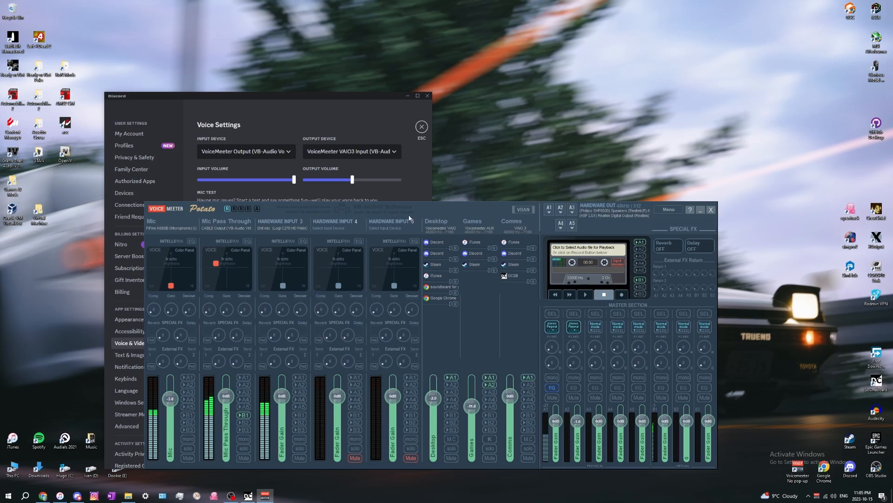
click(533, 281)
click(311, 159)
click(212, 212)
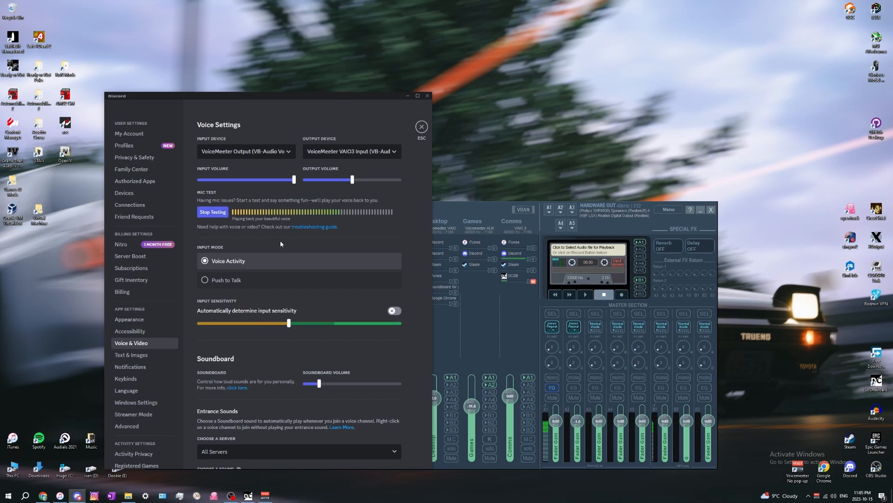
click(217, 216)
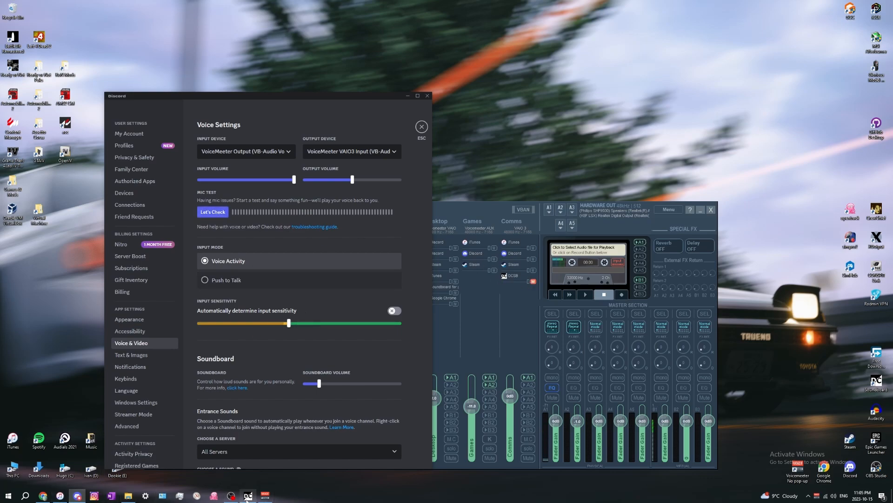
Bring up Deathcounter and Soundboard near the middle of the desktop, with Discord minimized and Voicemeeter closed.
mouse_move(247, 500)
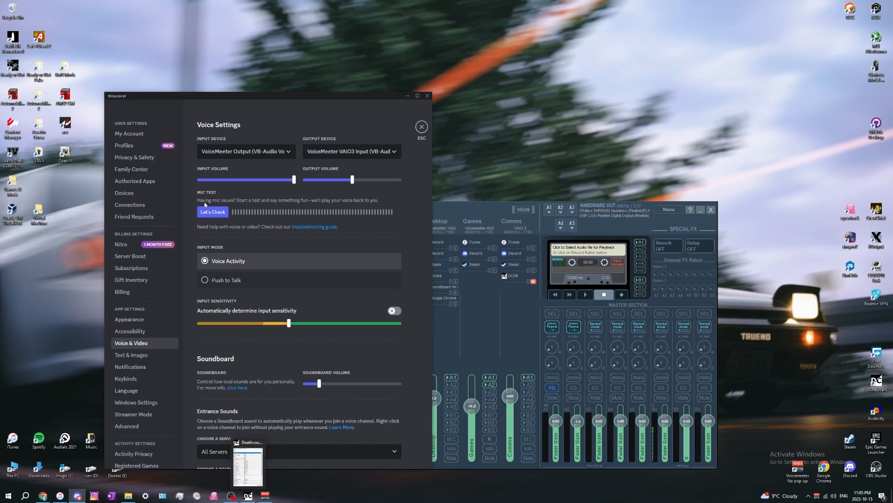
click(248, 496)
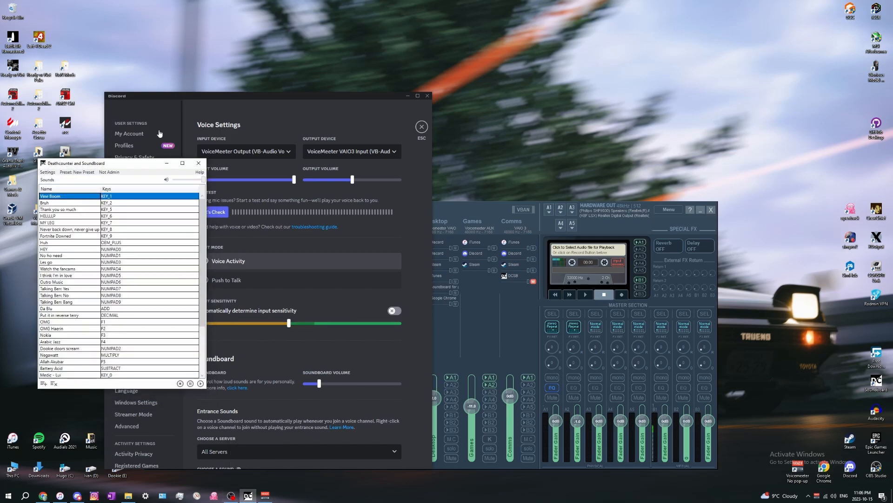
click(408, 97)
drag(110, 165, 316, 159)
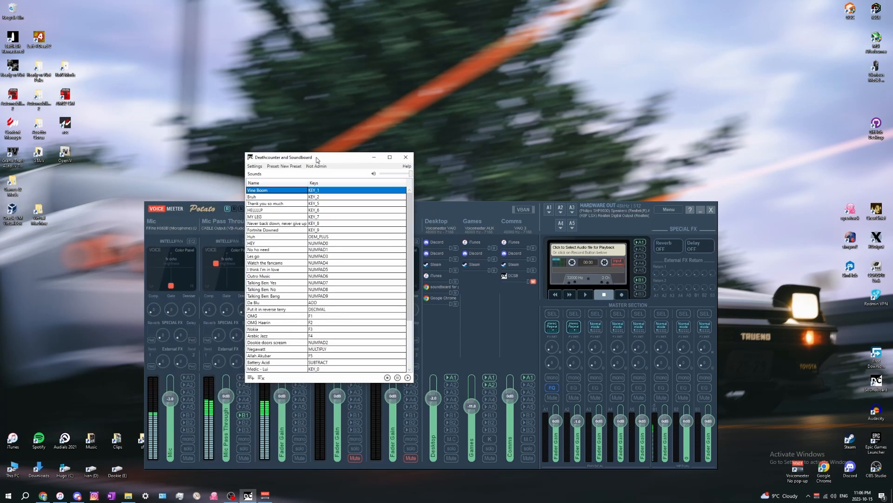
click(711, 210)
Look through the soundboard's list of sounds and their assigned keys.
scroll(377, 230, down, 3)
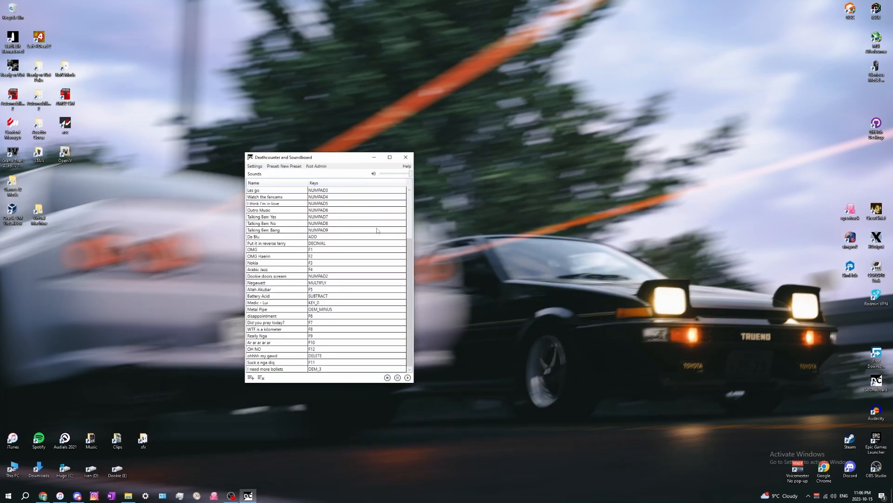
scroll(372, 259, up, 3)
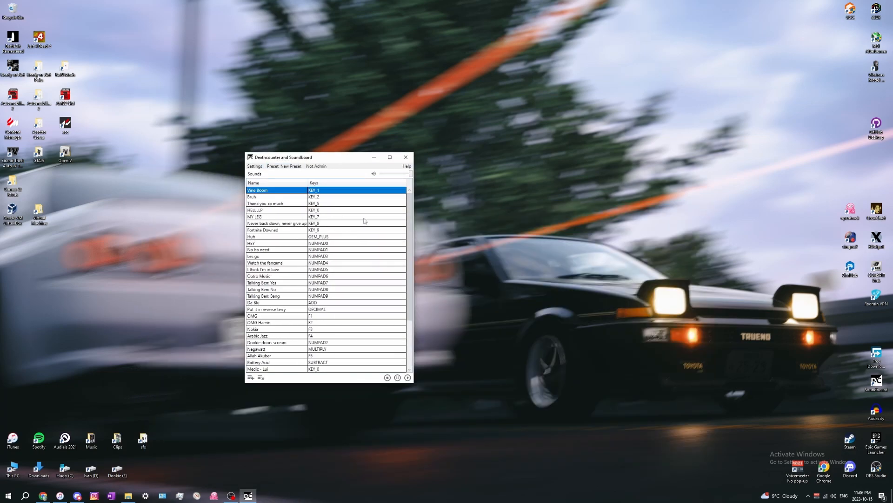
scroll(322, 242, down, 3)
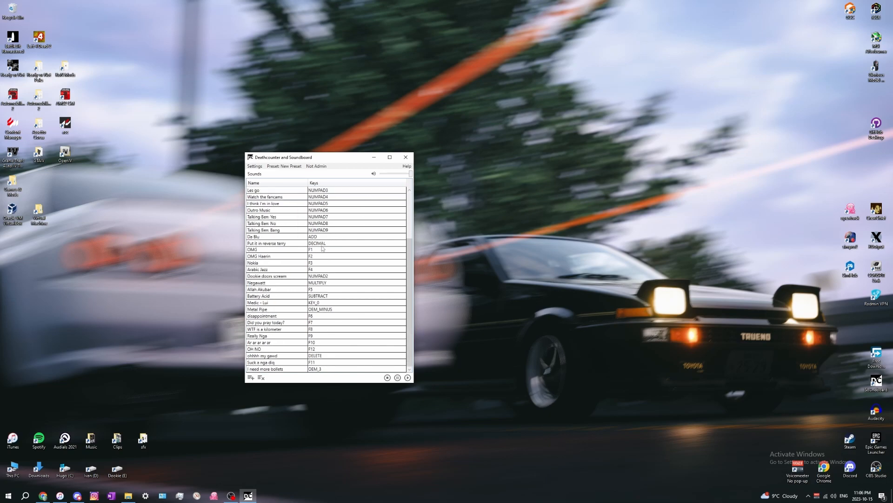
scroll(290, 304, up, 3)
scroll(316, 326, down, 3)
scroll(336, 249, up, 4)
scroll(333, 247, down, 4)
scroll(332, 247, up, 4)
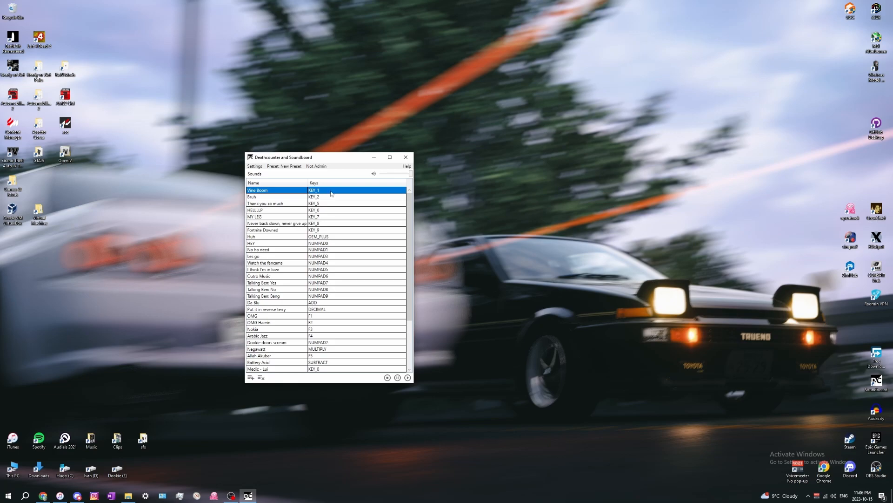
Review the first and second output devices in the soundboard's sound settings against Voicemeeter's Comms strip, and close both windows.
click(255, 166)
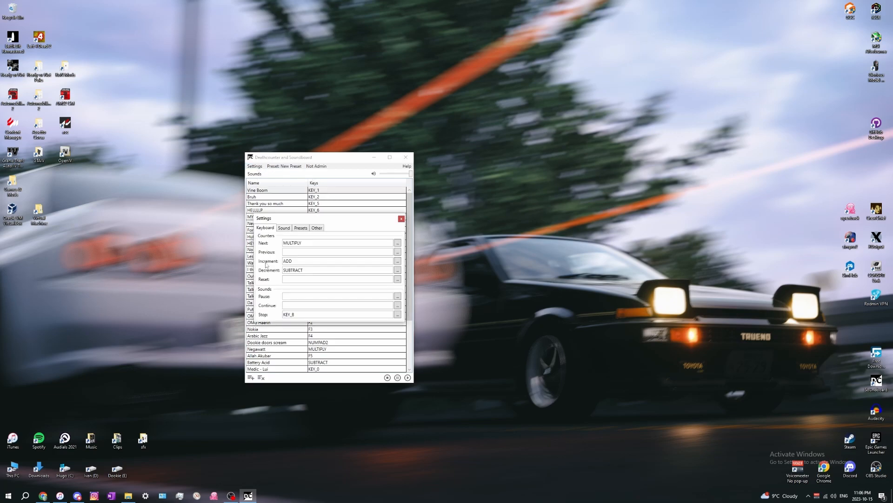
click(284, 228)
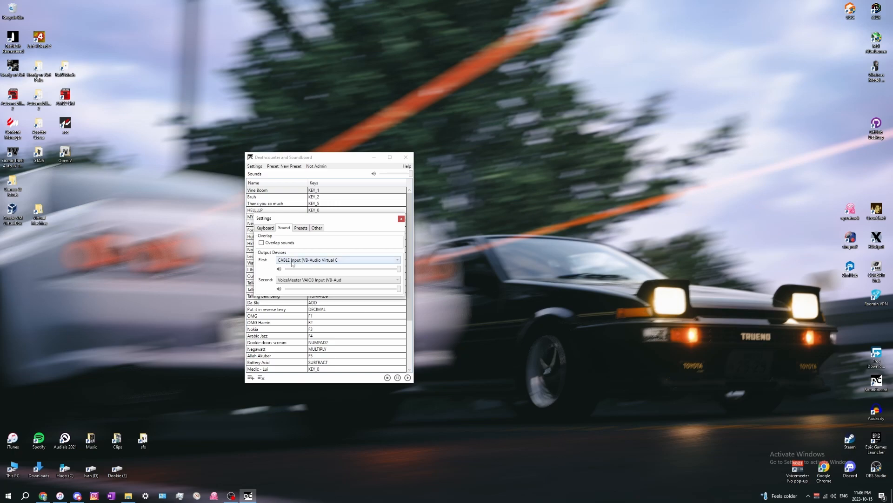
click(817, 496)
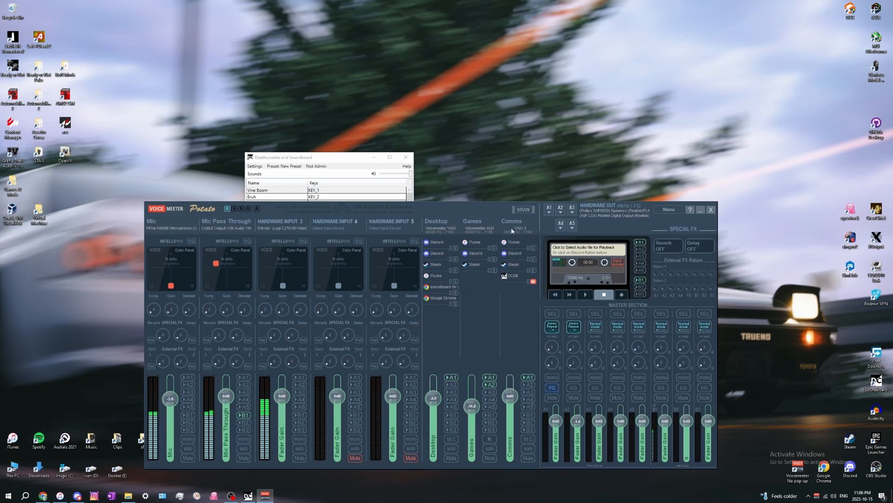
click(709, 212)
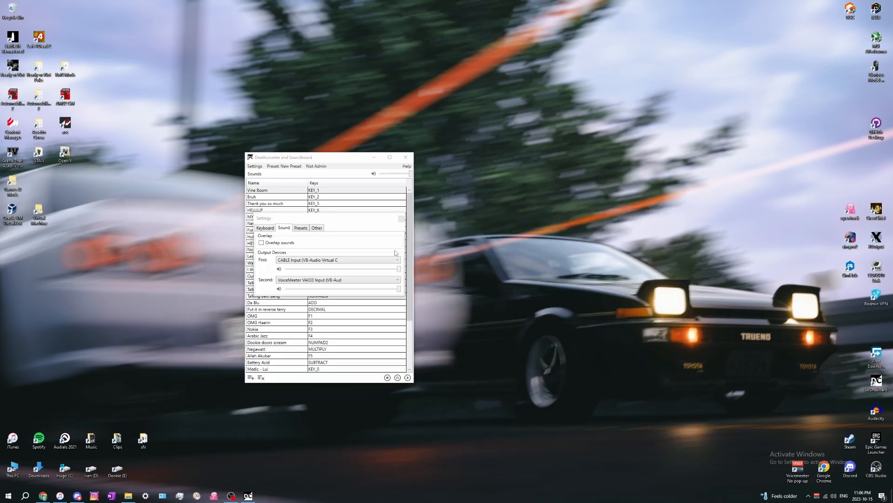
click(402, 219)
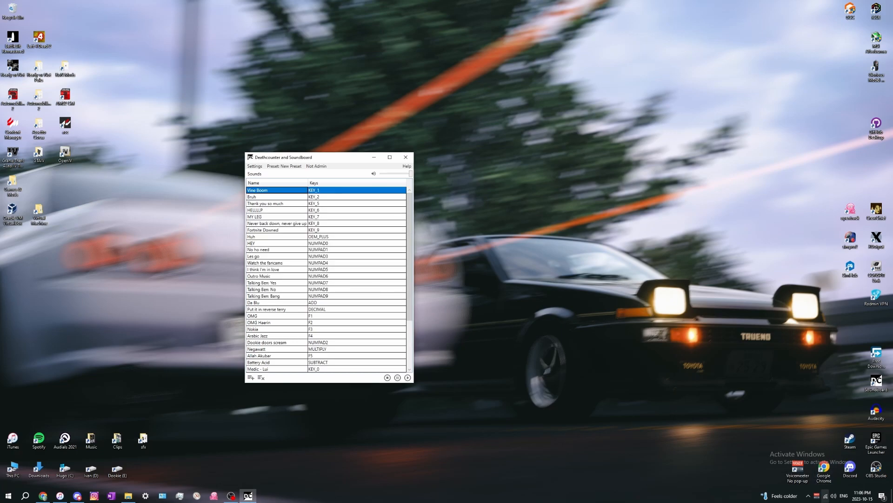
Open the Windows Sound dialog, place it beside the soundboard, and show the recording devices.
right_click(833, 495)
click(833, 476)
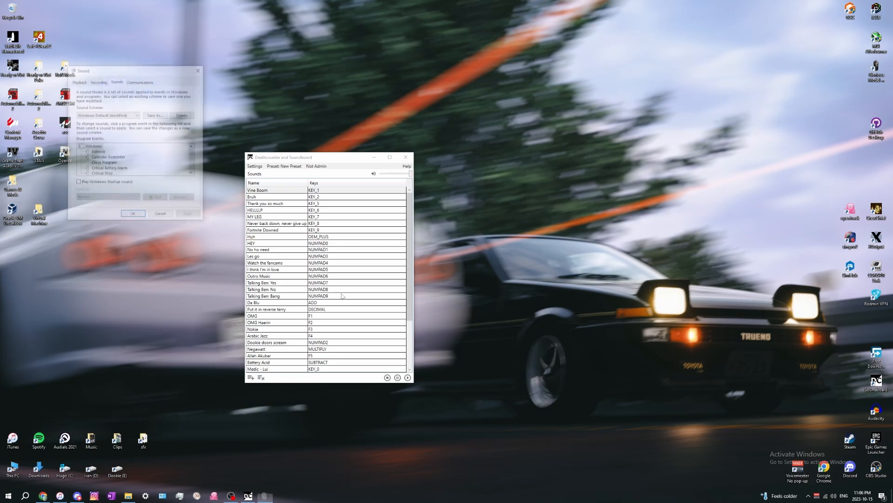
drag(102, 73, 479, 243)
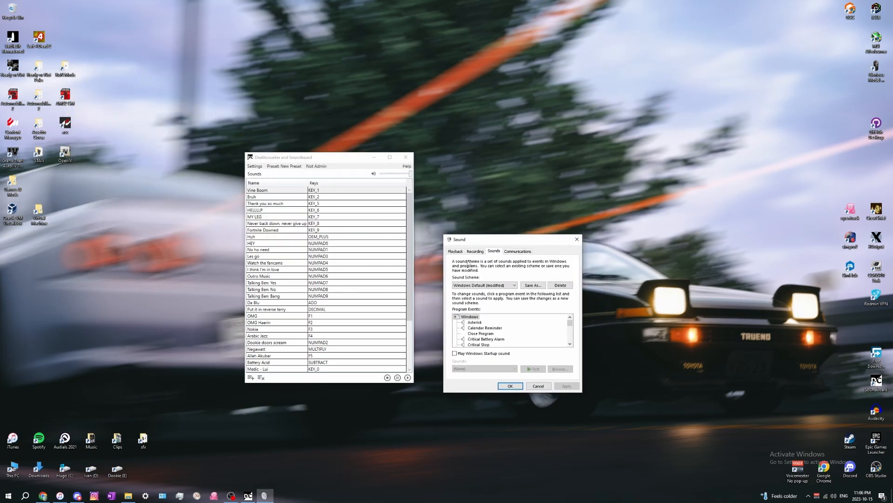
click(475, 252)
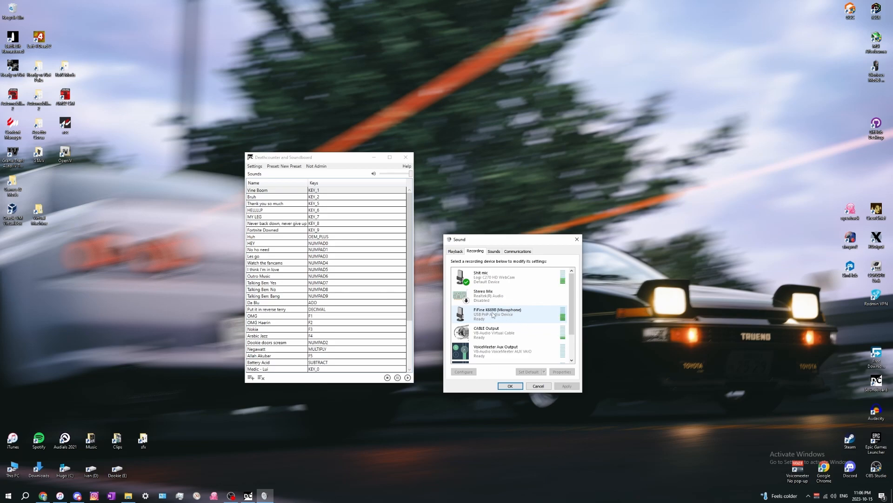
View the available device options for the FiFine K669B microphone and the Logi C270 webcam microphone without changing them.
right_click(491, 316)
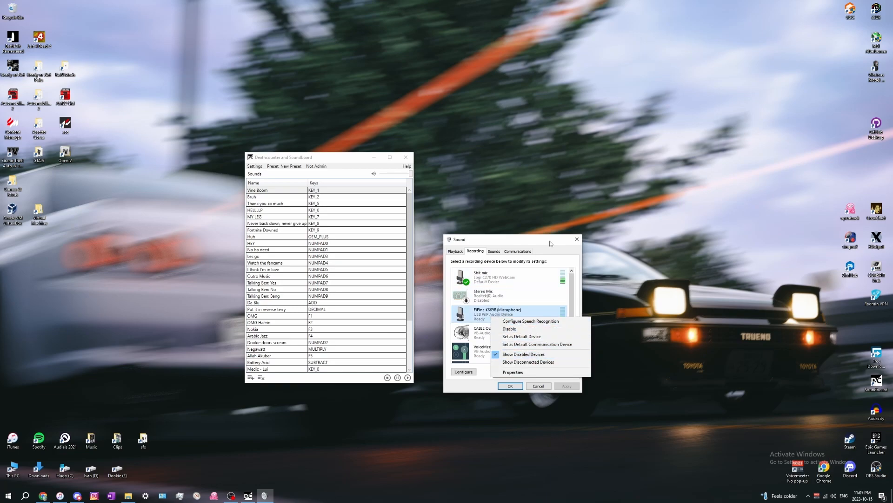
click(526, 272)
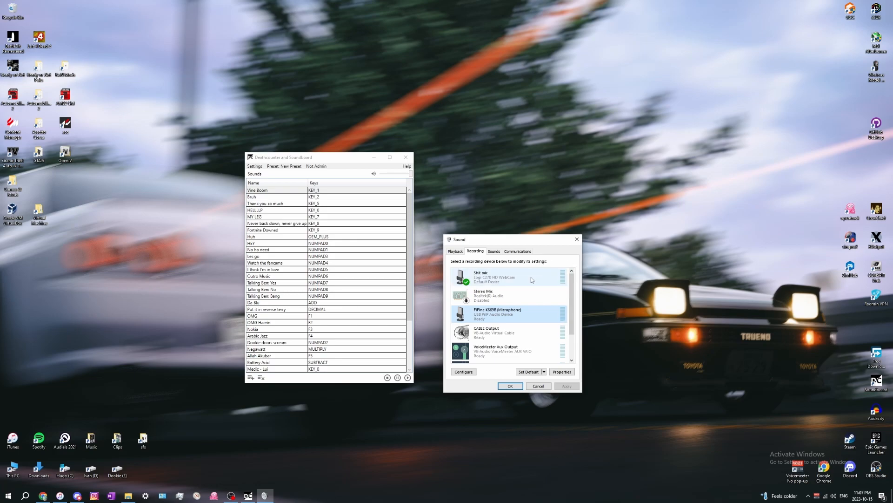
right_click(521, 277)
click(493, 316)
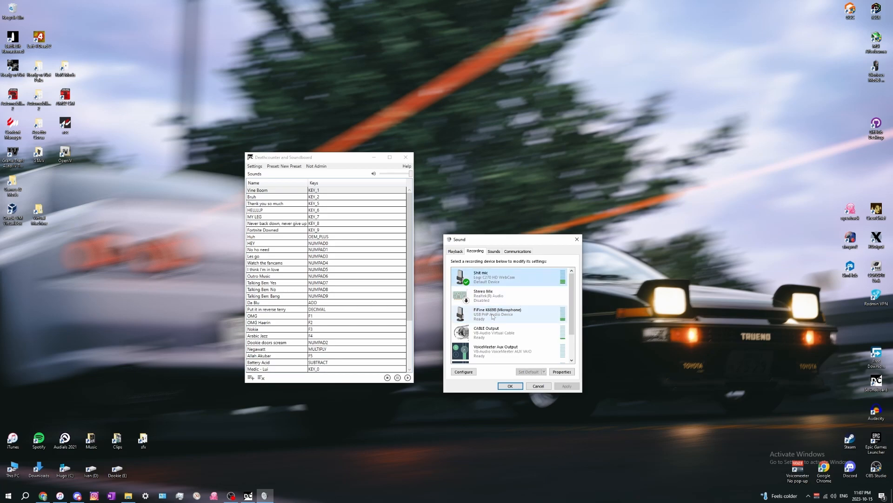
Review the listen setting and playback device of the Logi C270 webcam microphone, and close its properties.
right_click(492, 315)
right_click(512, 279)
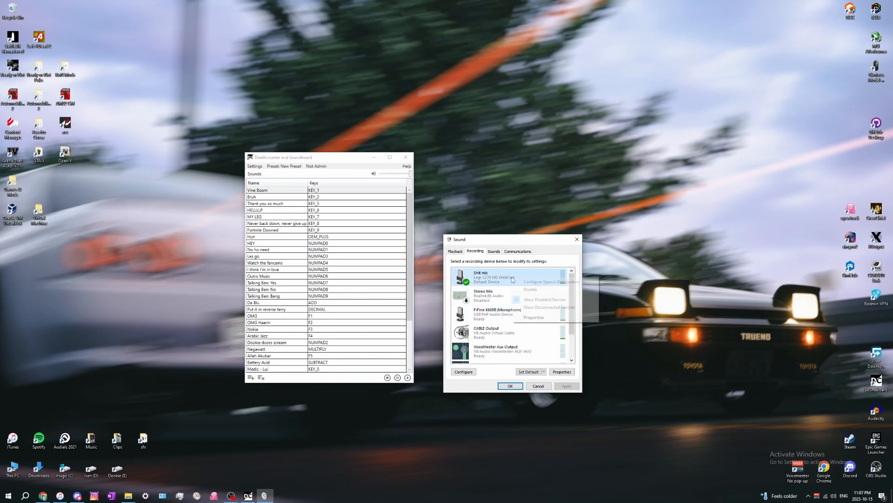
click(560, 249)
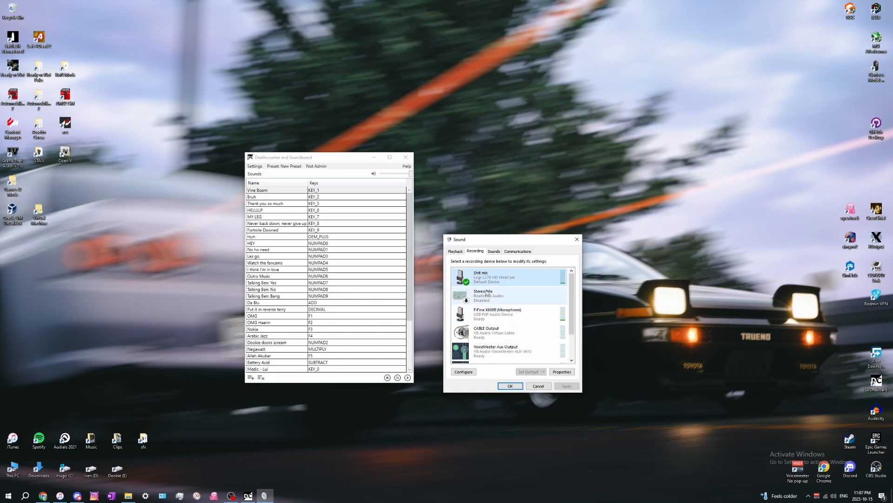
click(561, 371)
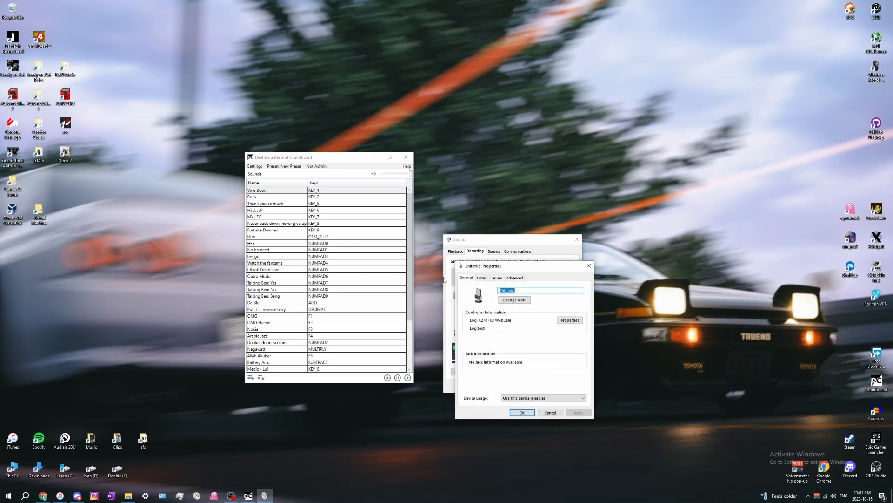
click(483, 277)
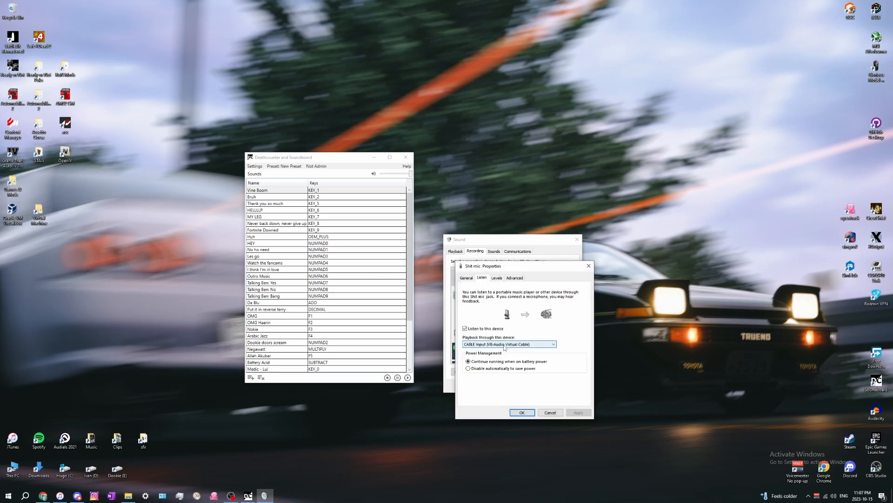
click(521, 412)
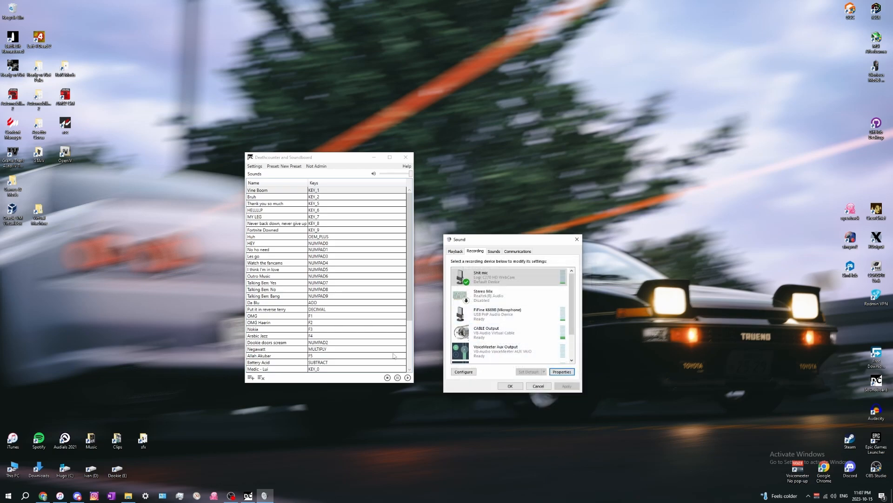
Close the Windows Sound dialog and minimize the Deathcounter and Soundboard window.
click(332, 160)
click(507, 386)
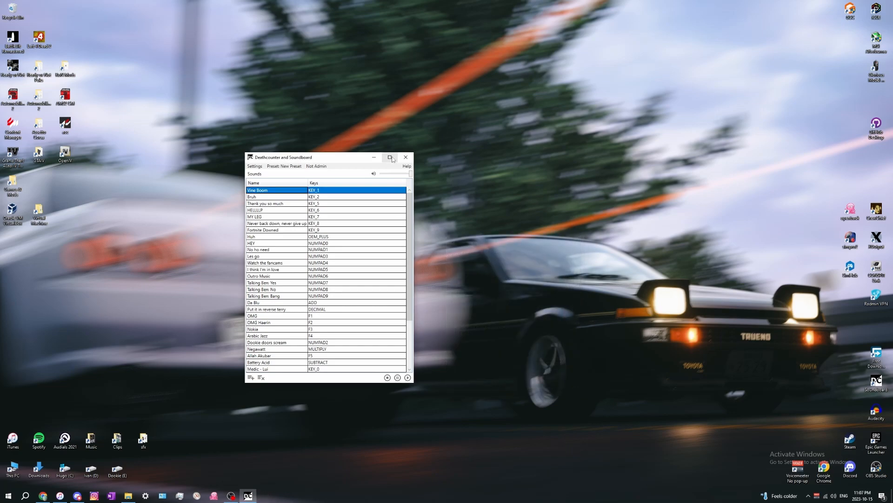
click(376, 158)
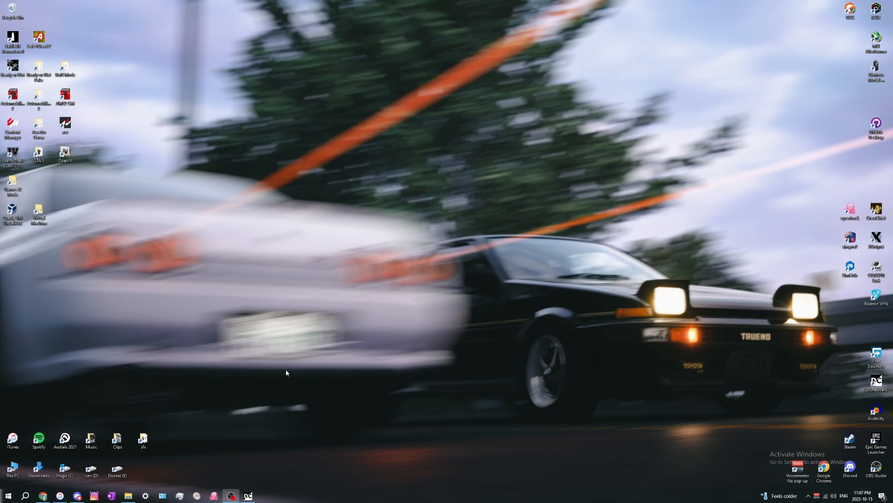
Switch to the Voicemeeter Potato mixer and move its window slightly higher on the desktop.
mouse_move(234, 498)
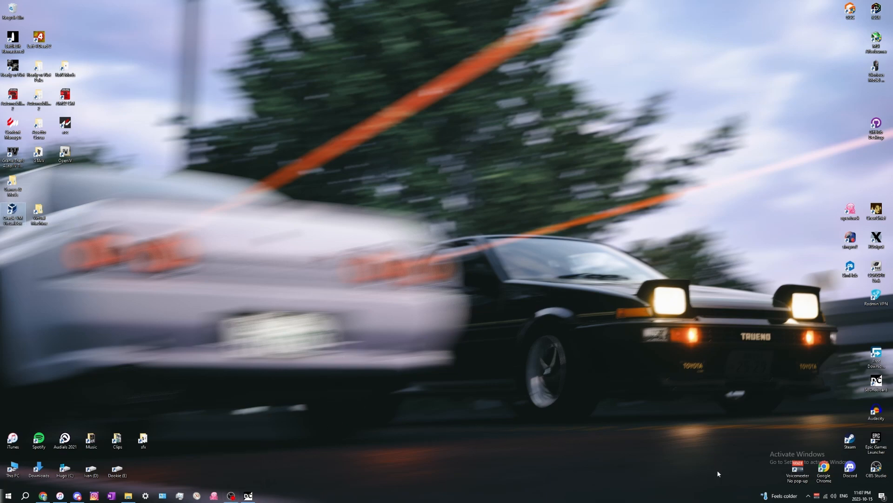
click(817, 496)
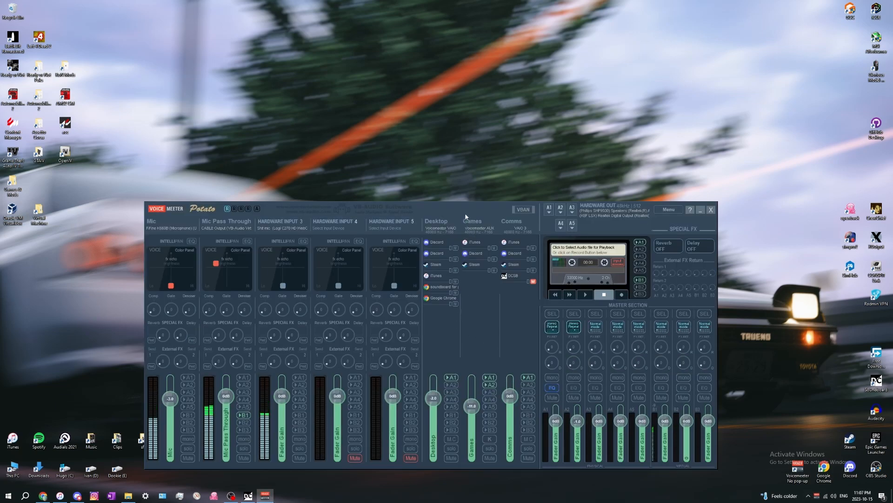
drag(456, 208, 451, 173)
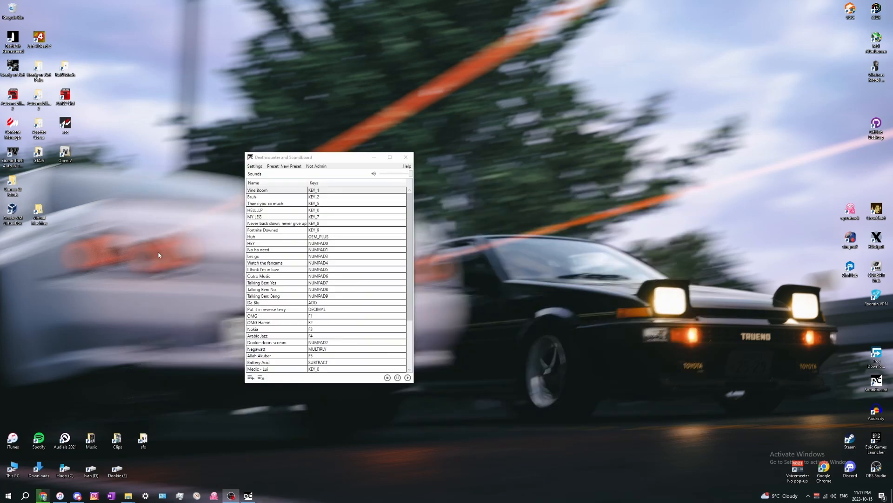
Switch to Discord's voice settings, set the input device to FiFine K669B (Microphone), and reposition the window.
mouse_move(77, 495)
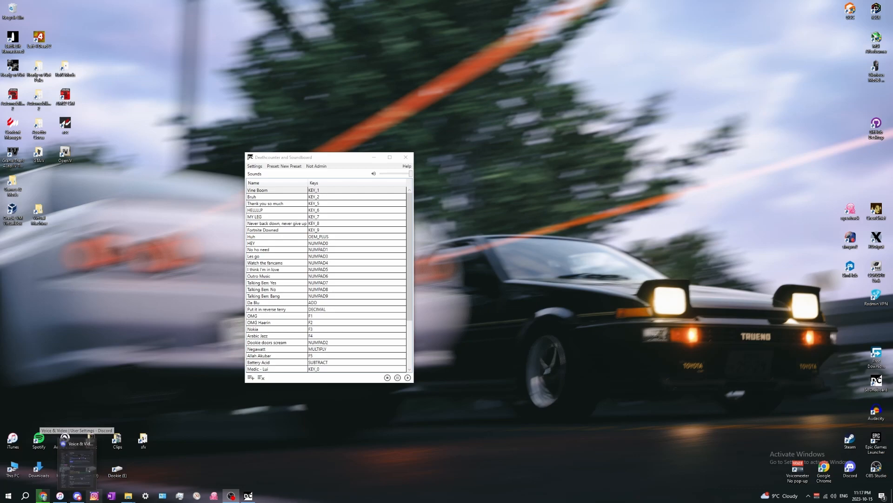
click(82, 497)
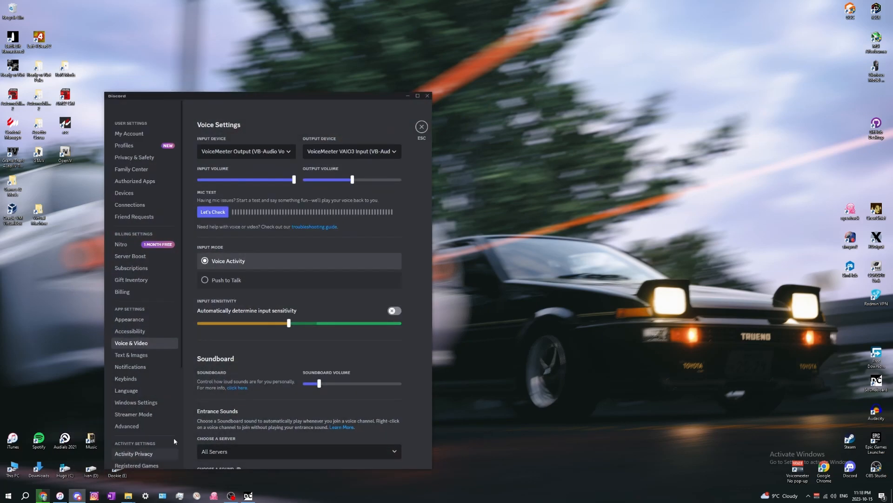
click(254, 156)
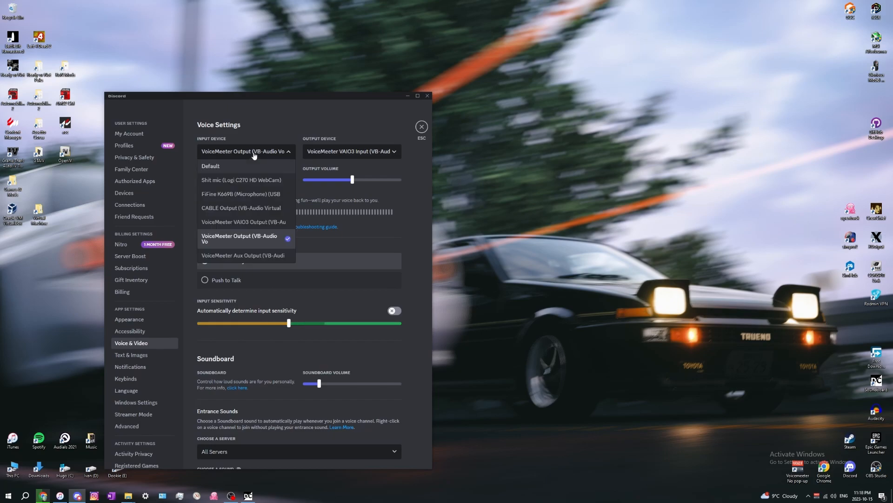
click(242, 194)
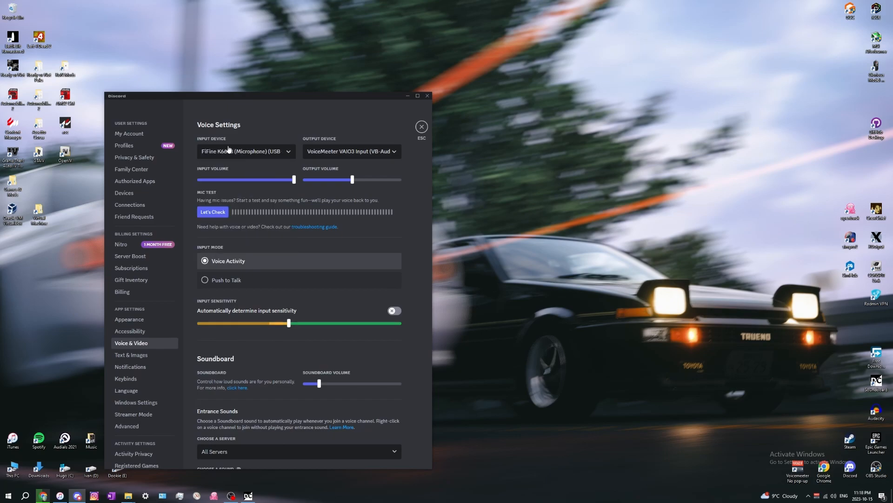
drag(327, 105, 384, 79)
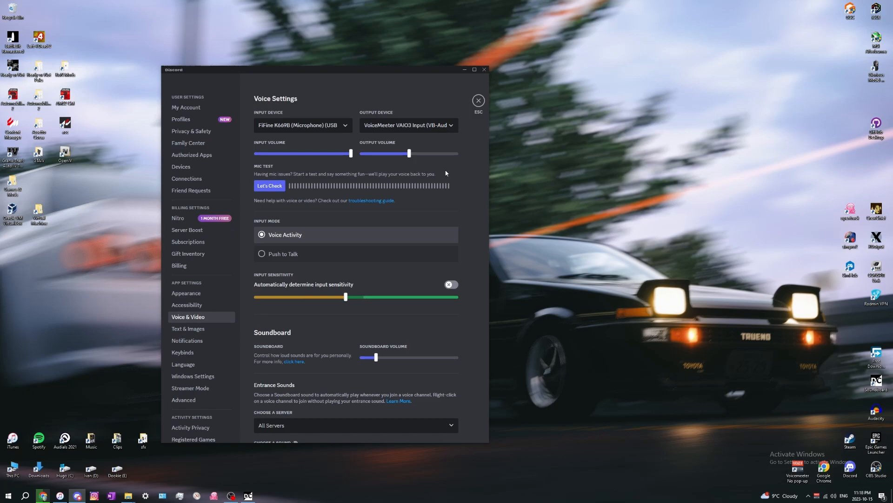
drag(359, 71, 295, 94)
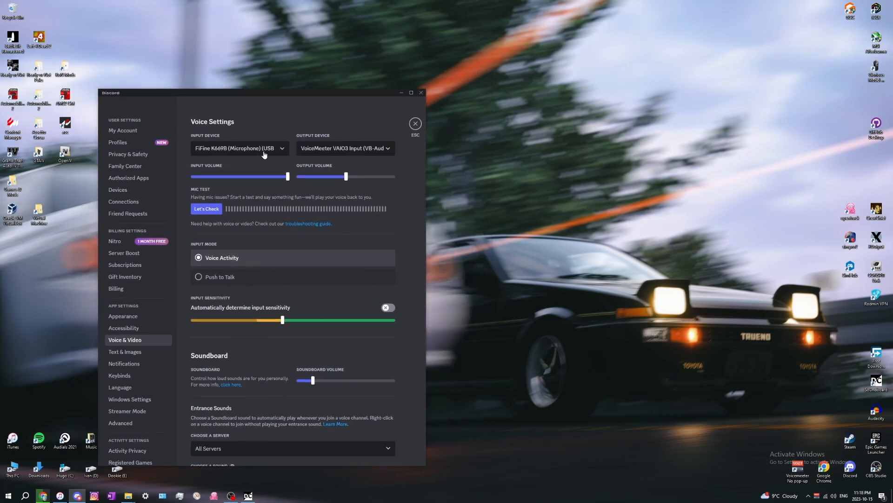
Launch BattleBit Remastered and show the devices section of its audio settings.
double_click(12, 42)
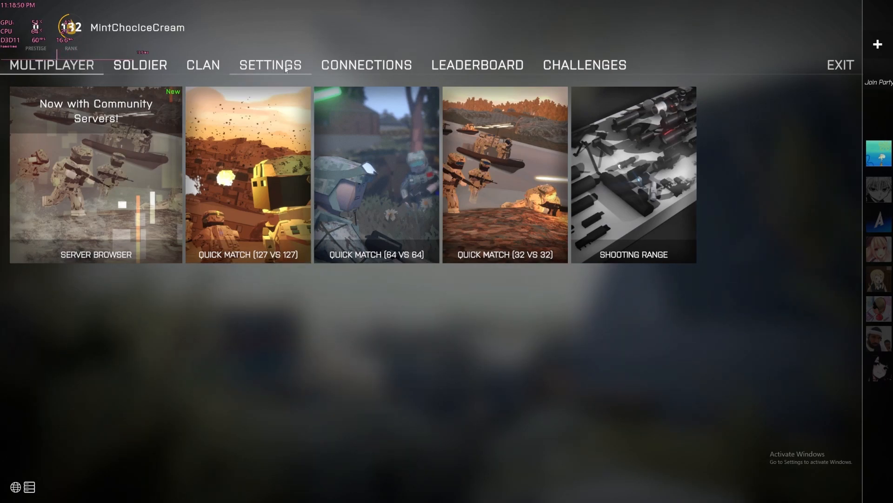
click(284, 68)
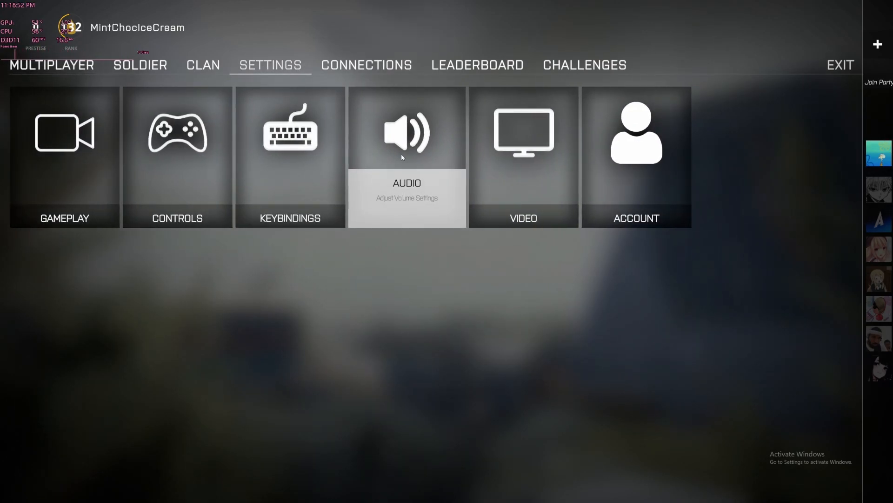
click(402, 155)
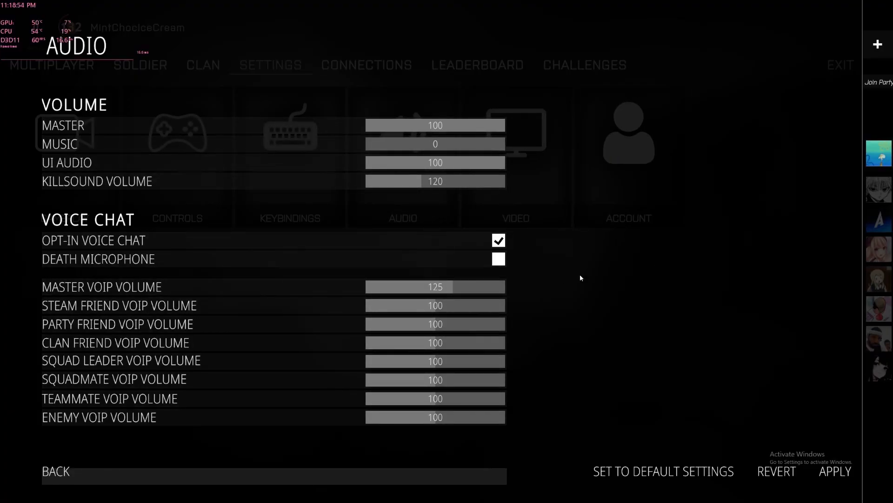
scroll(332, 282, down, 3)
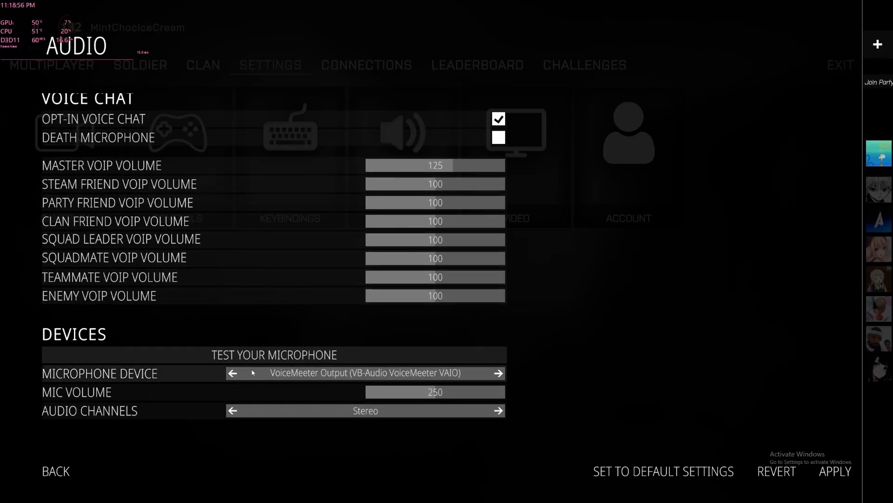
Cycle back and forth through the microphone devices available for the game's voice chat.
click(233, 374)
click(233, 373)
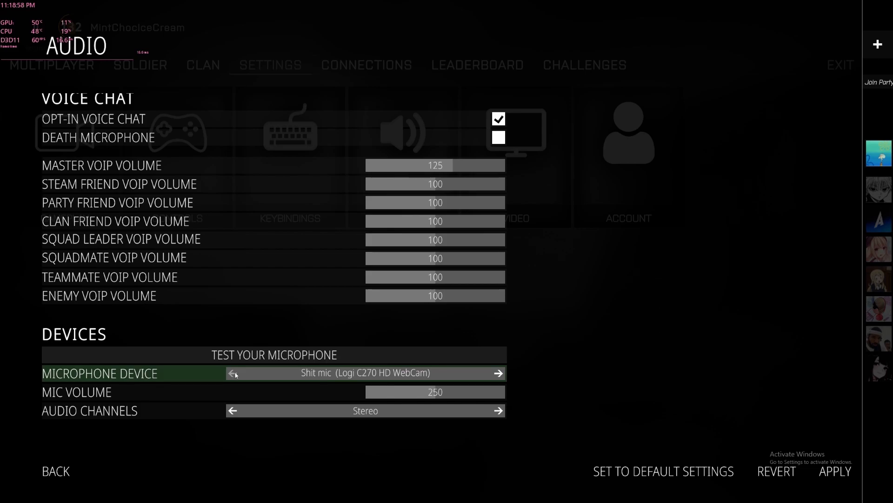
click(501, 373)
click(502, 374)
click(503, 375)
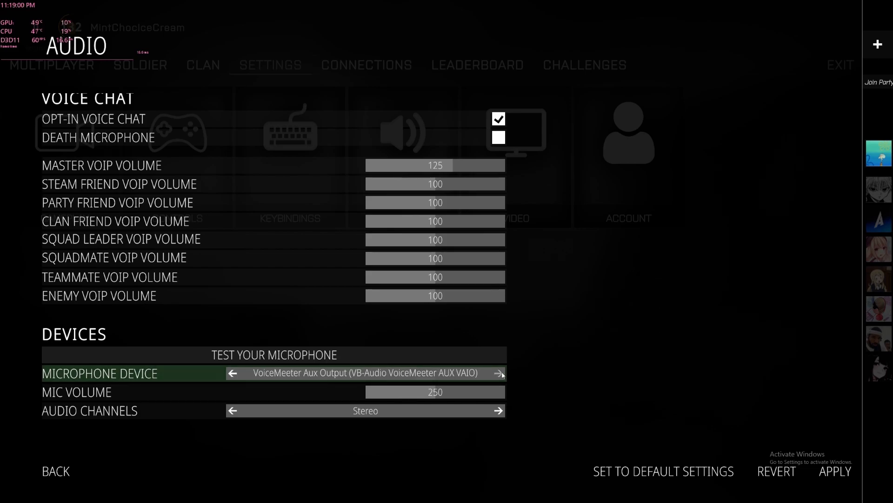
click(232, 373)
click(233, 373)
click(232, 373)
click(233, 373)
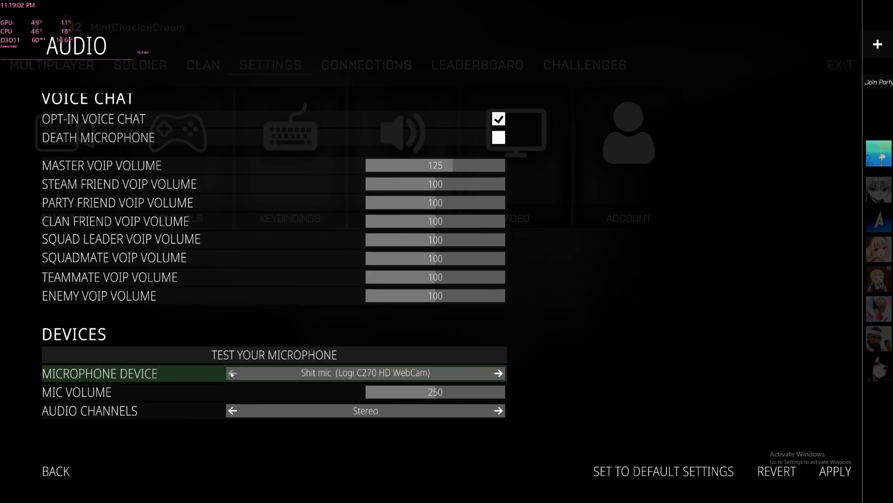
Set the game's microphone device to VoiceMeeter Output (VB-Audio VoiceMeeter VAIO).
click(501, 374)
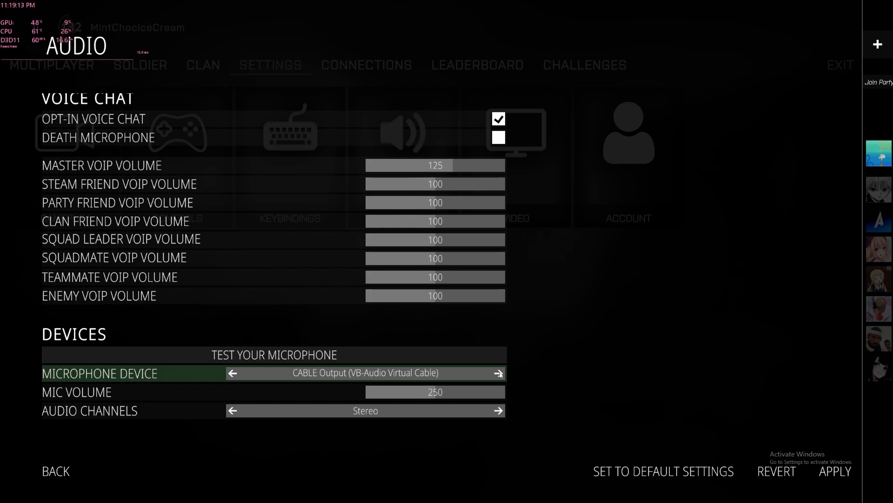
click(498, 372)
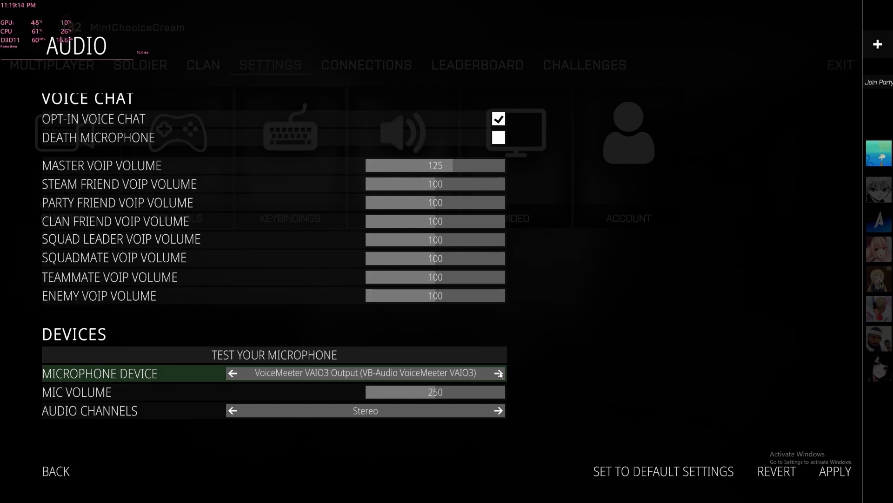
click(499, 372)
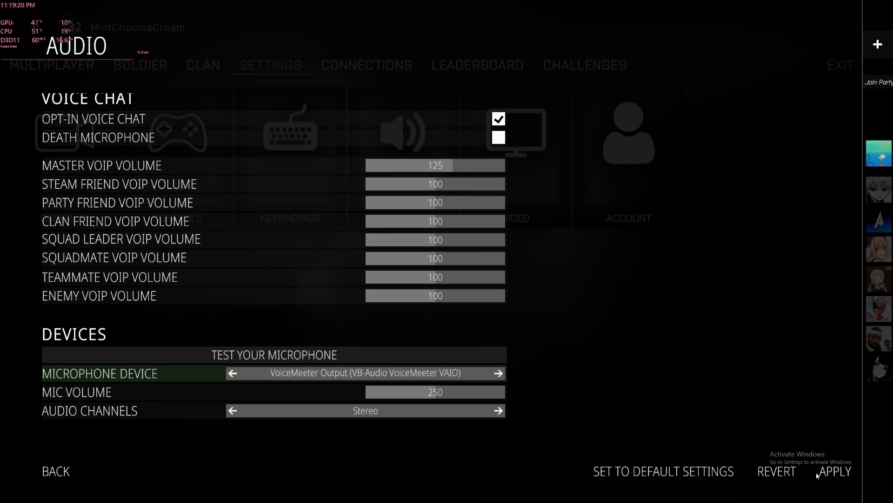
Run the in-game microphone test and leave the audio settings.
click(311, 354)
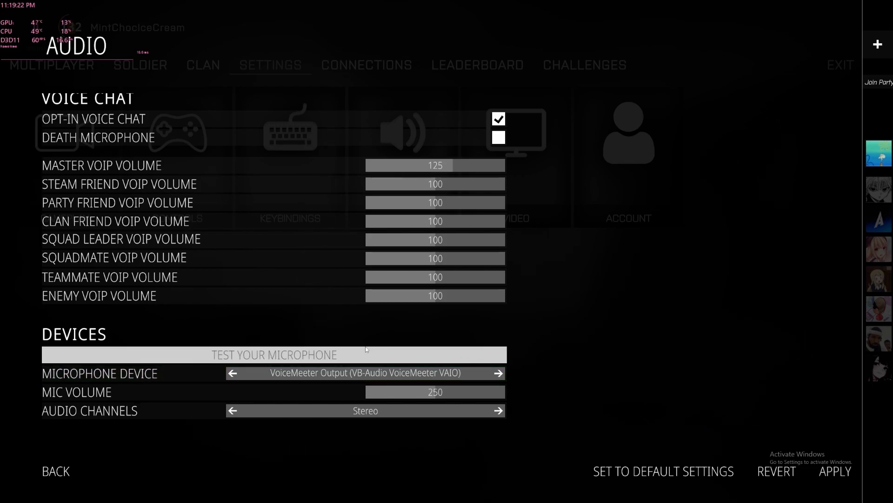
click(317, 359)
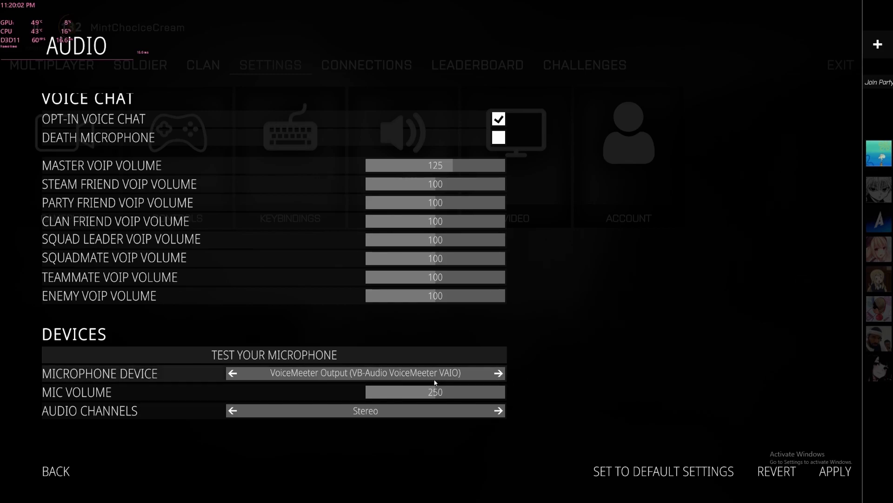
key(Escape)
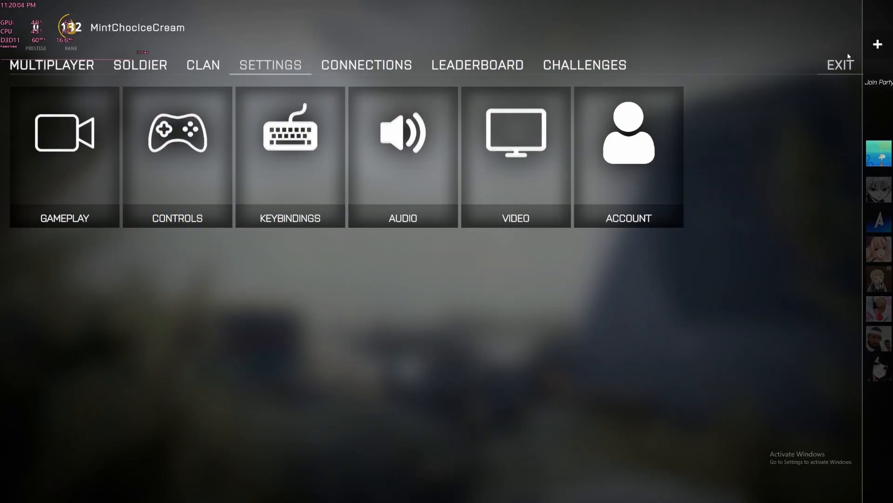